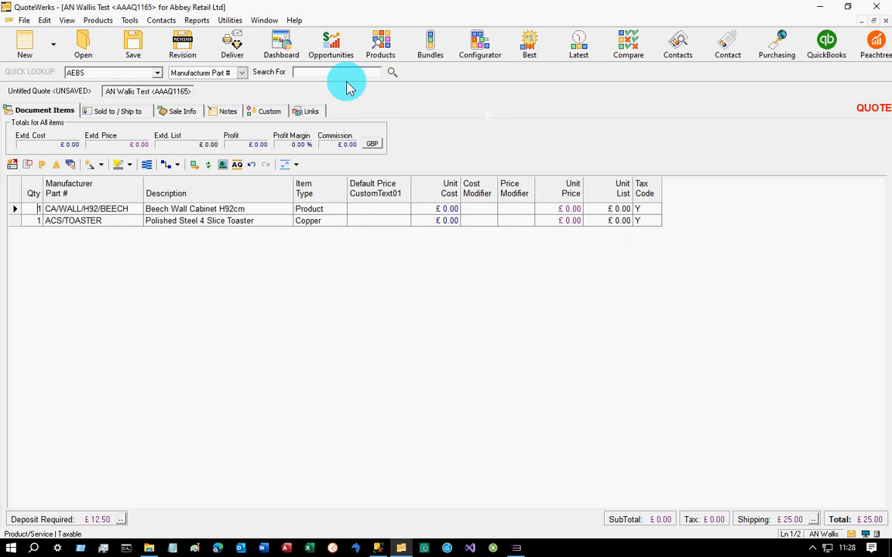
# - Update the prices of all quote line items with Pricing Module Get Prices
pyautogui.click(130, 20)
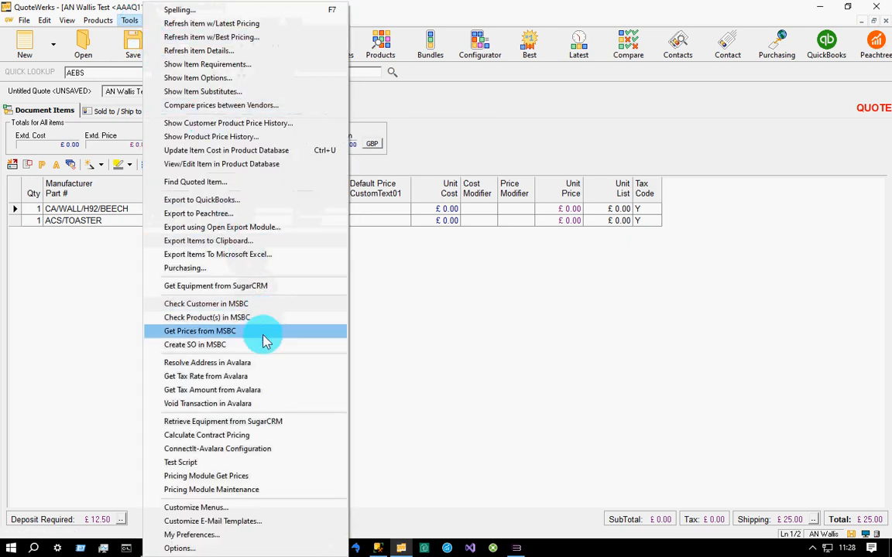
pyautogui.click(271, 479)
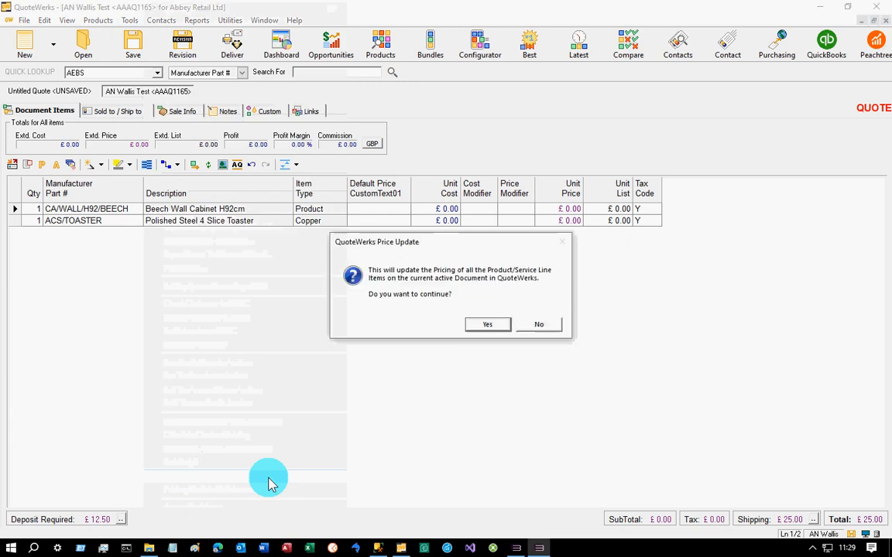
pyautogui.click(490, 324)
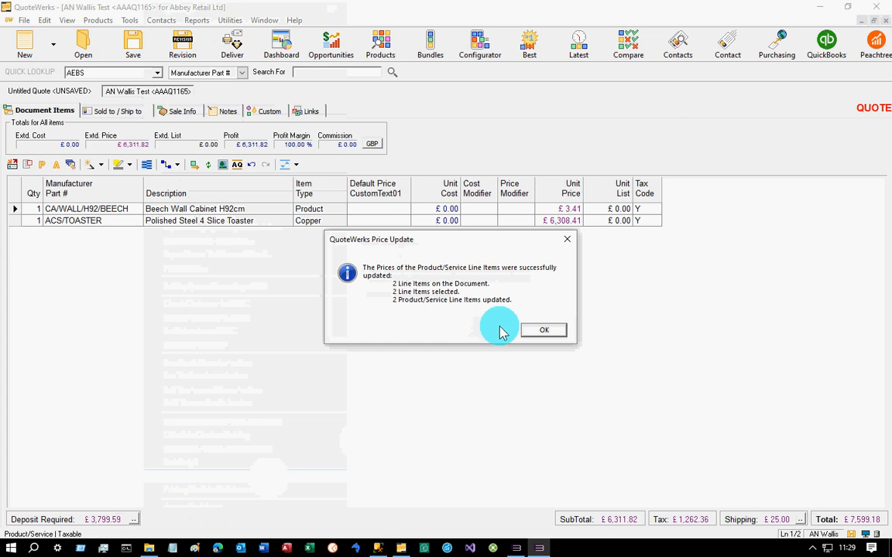
pyautogui.click(541, 330)
pyautogui.click(541, 326)
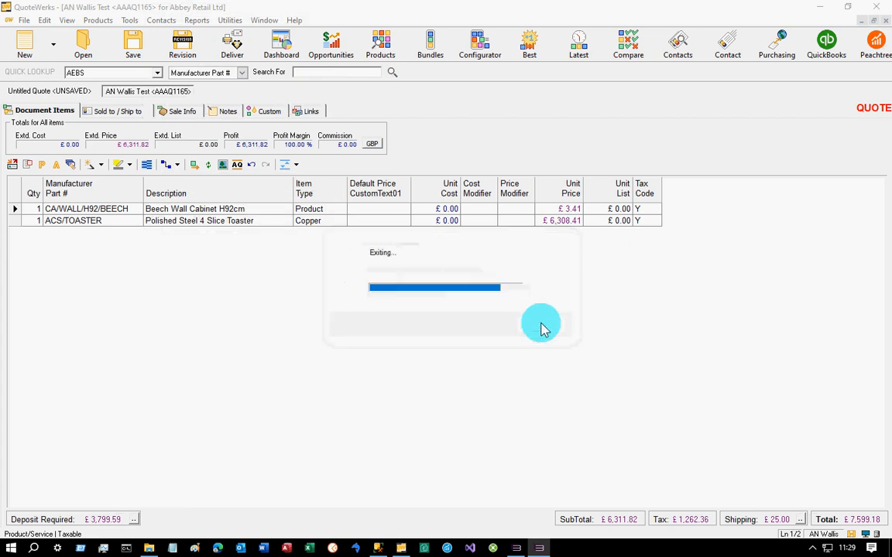
pyautogui.click(571, 209)
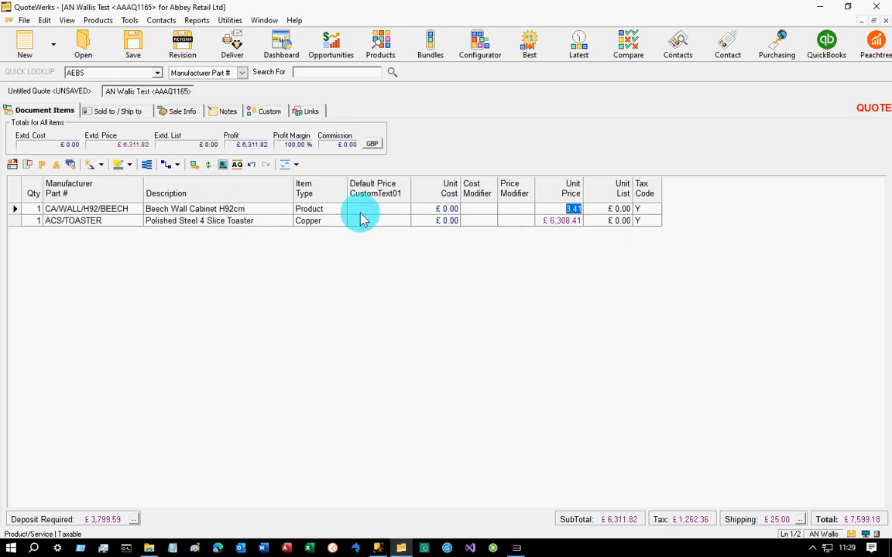
# - Copy the Ship to details into the quote's Sold to details
pyautogui.click(133, 113)
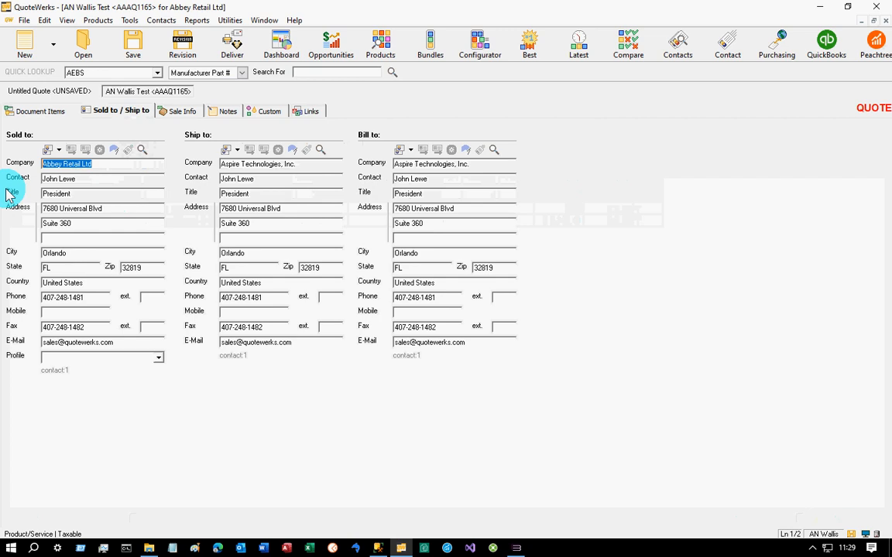
pyautogui.click(59, 150)
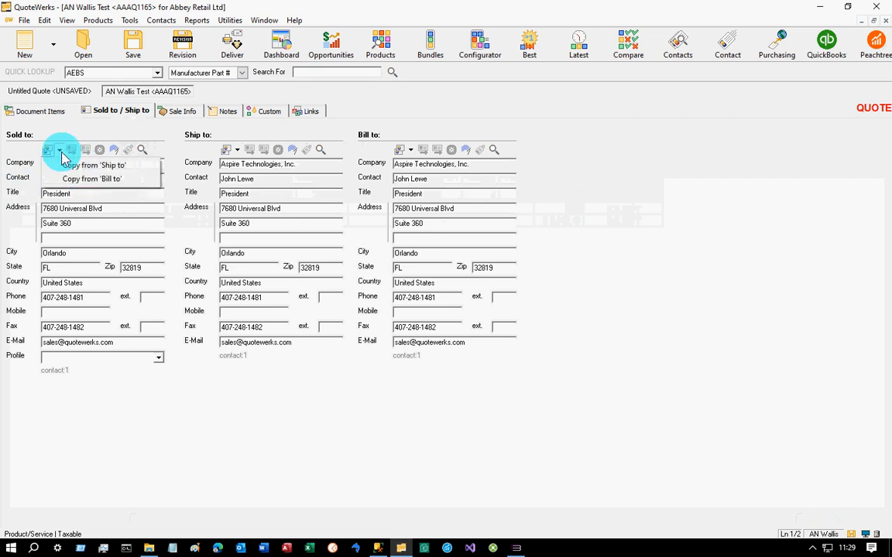
pyautogui.click(68, 166)
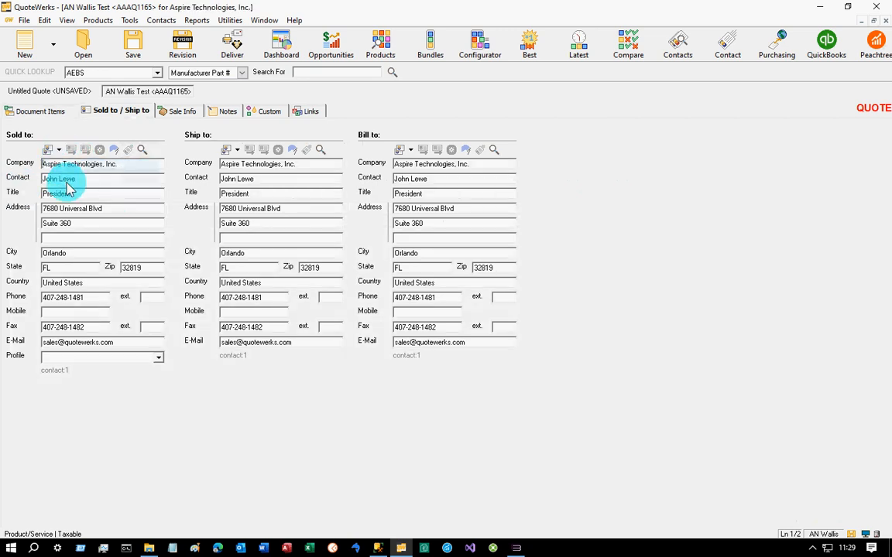
# - Rerun Pricing Module Get Prices on all line items of the quote and apply a 5 percent discount price modifier
pyautogui.click(56, 115)
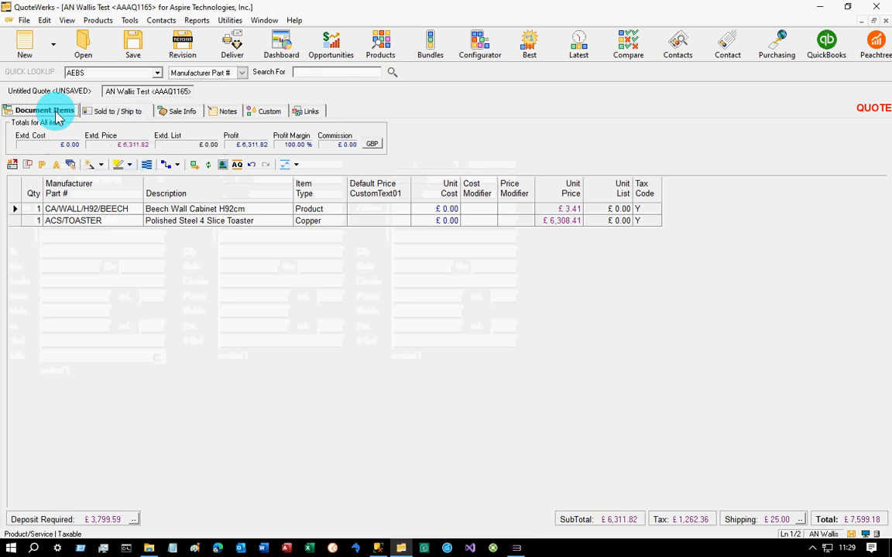
pyautogui.click(129, 21)
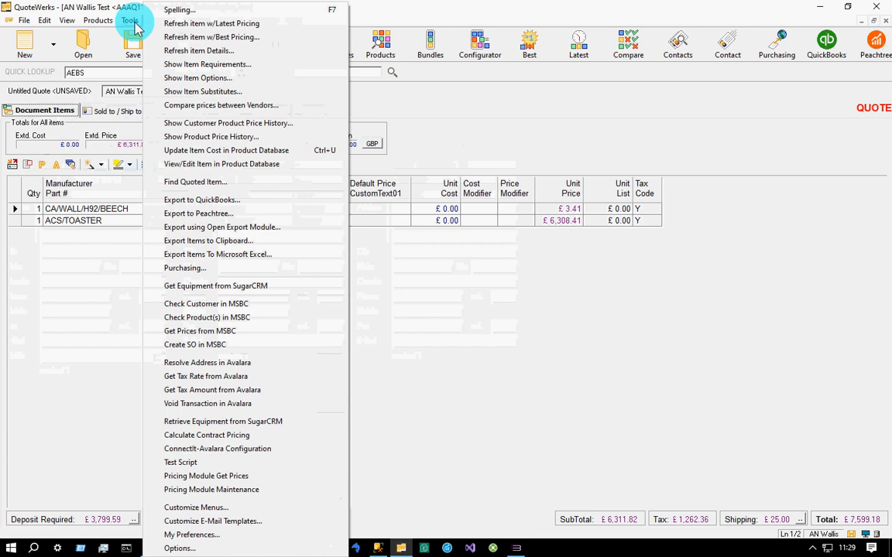
pyautogui.click(234, 477)
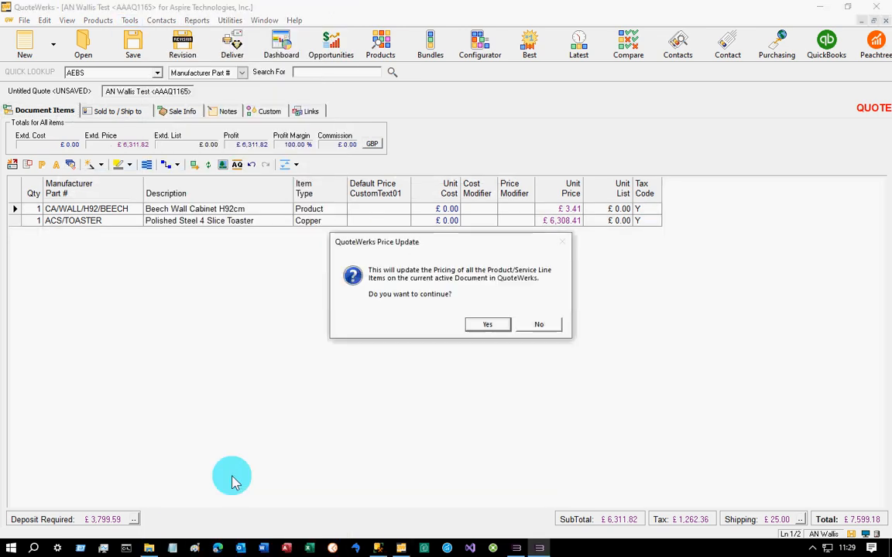
pyautogui.click(484, 328)
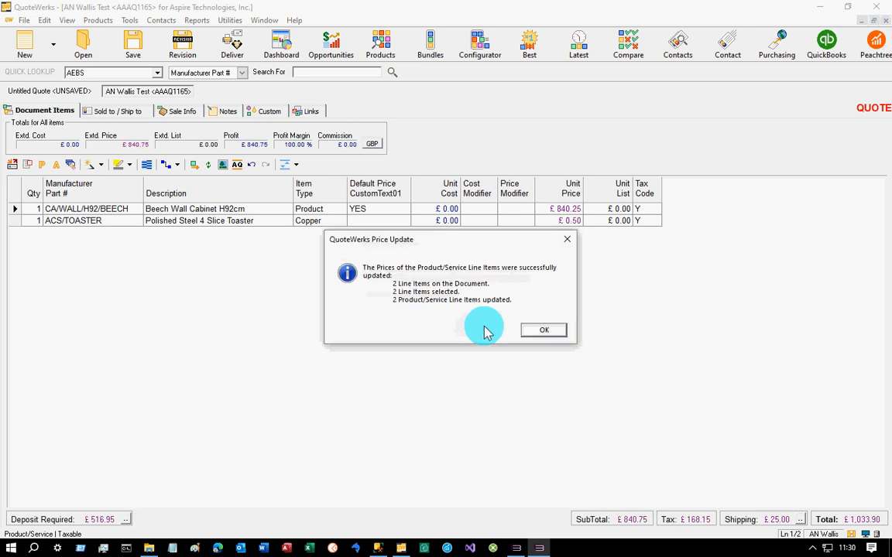
pyautogui.click(527, 331)
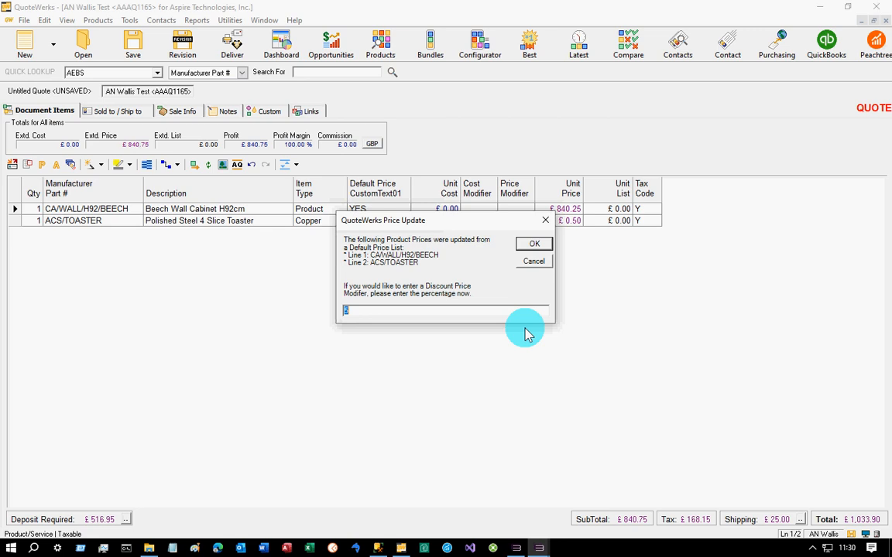
pyautogui.press('Return')
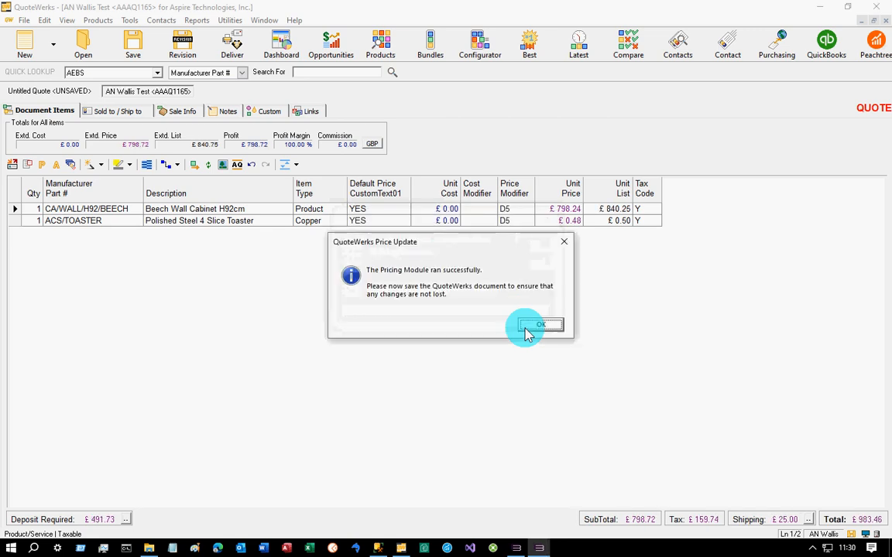
pyautogui.click(532, 325)
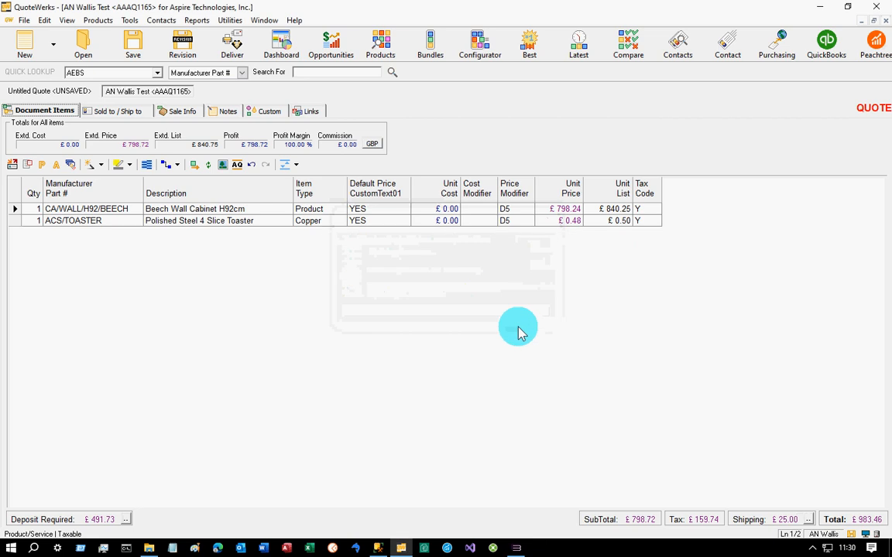
# - Open Pricing Module Maintenance and list the fixed prices of the Default Product price list
pyautogui.click(130, 20)
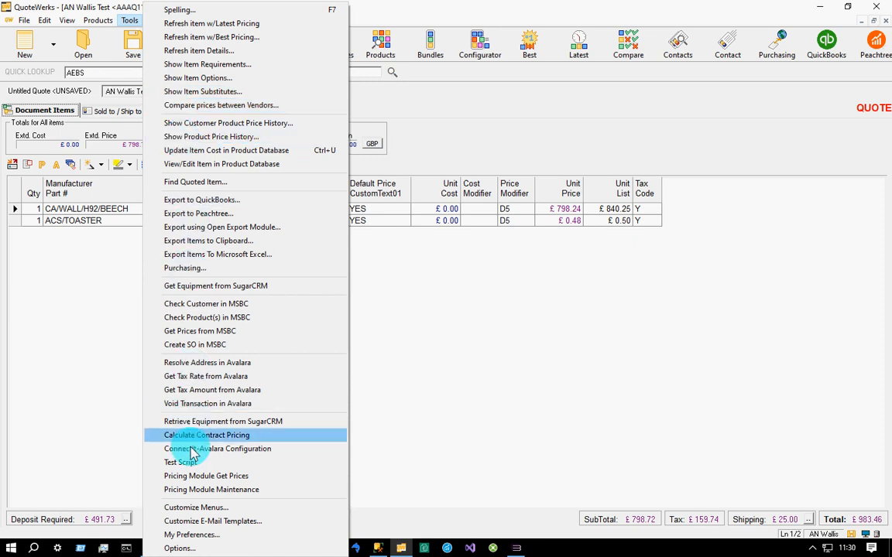
pyautogui.click(192, 490)
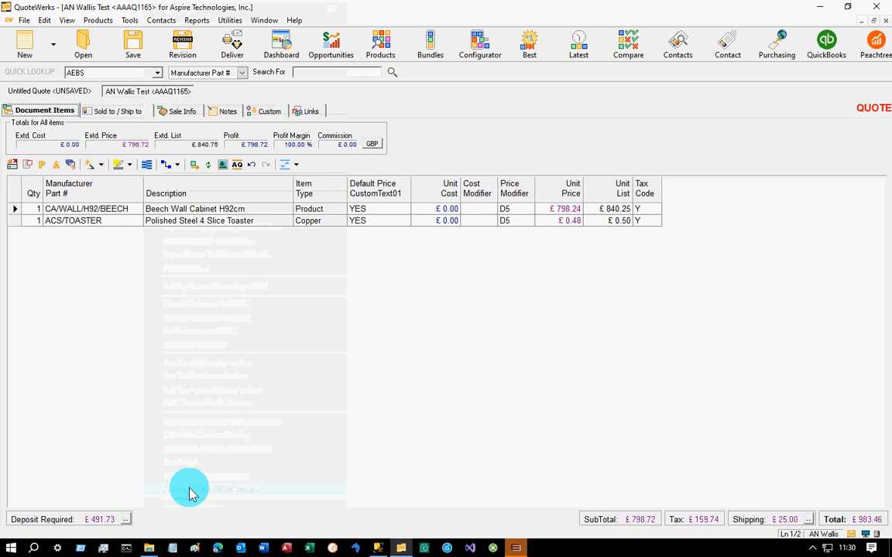
pyautogui.click(512, 549)
pyautogui.click(318, 138)
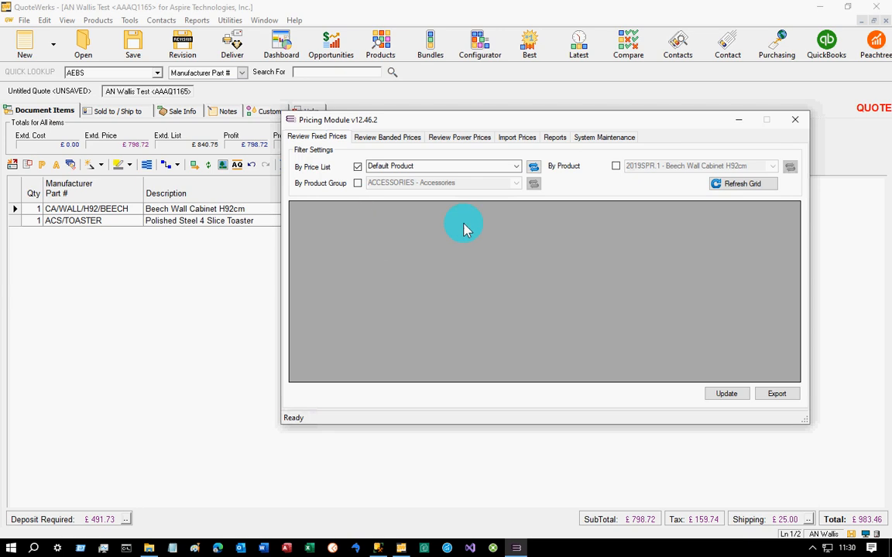
pyautogui.click(517, 169)
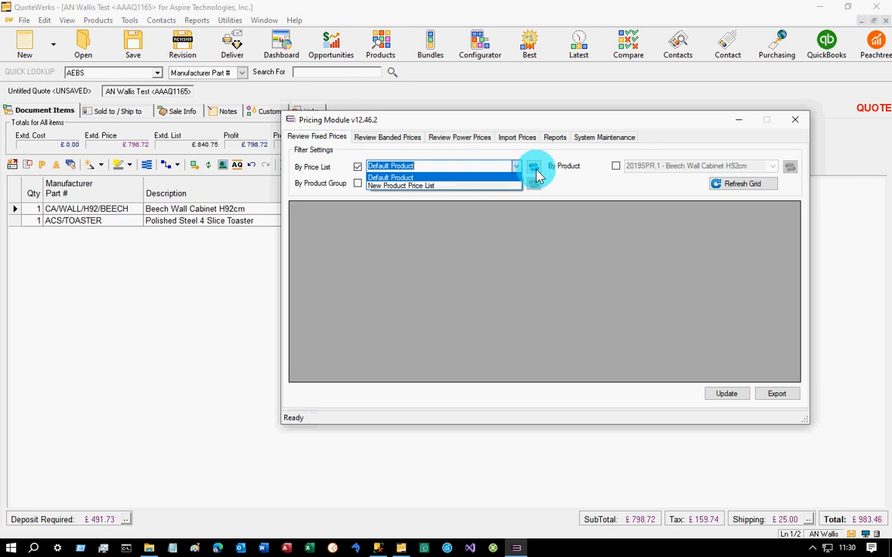
pyautogui.click(569, 171)
pyautogui.click(735, 186)
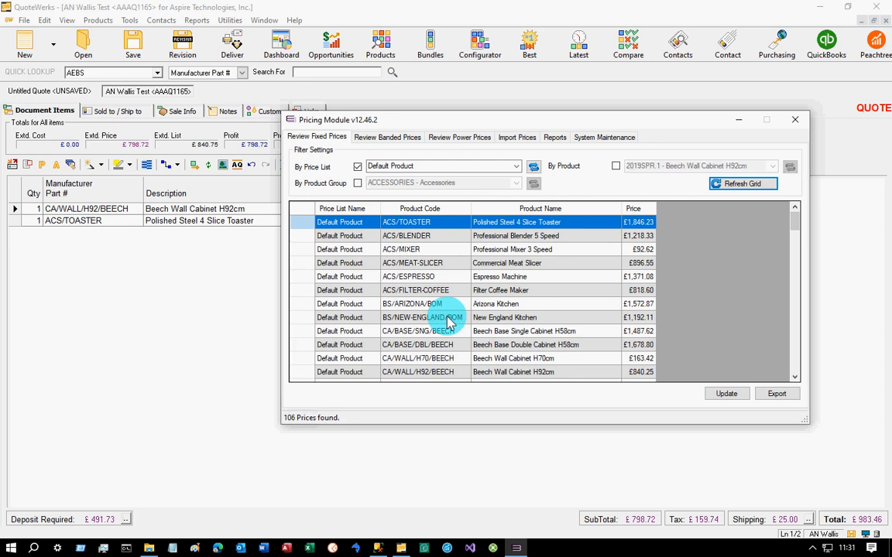
# - List the banded prices of the Default Copper price list and examine the price for each band through 6401-6500
pyautogui.moveTo(474, 116); pyautogui.dragTo(416, 94)
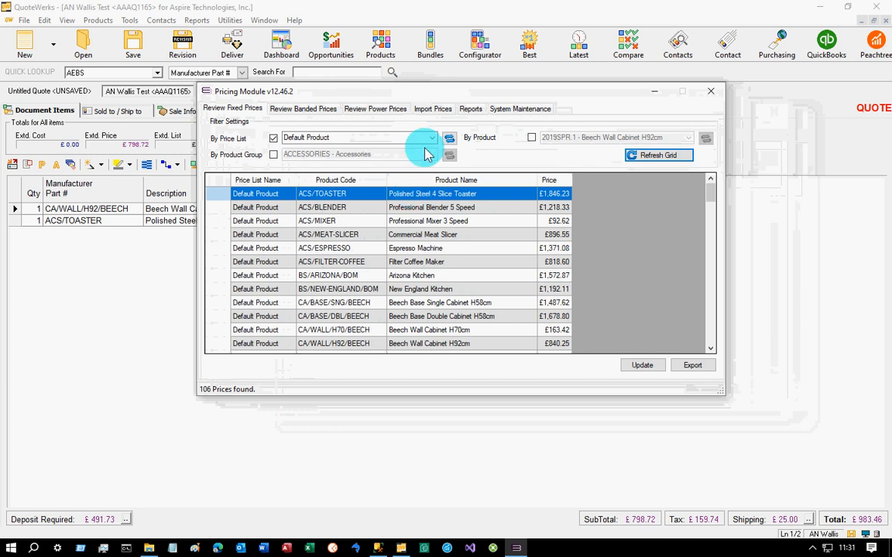
pyautogui.click(321, 111)
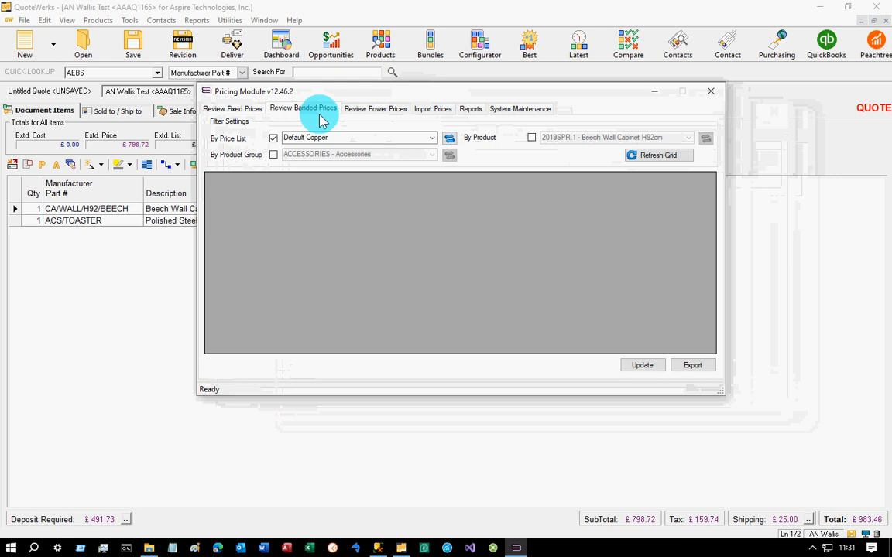
pyautogui.click(658, 155)
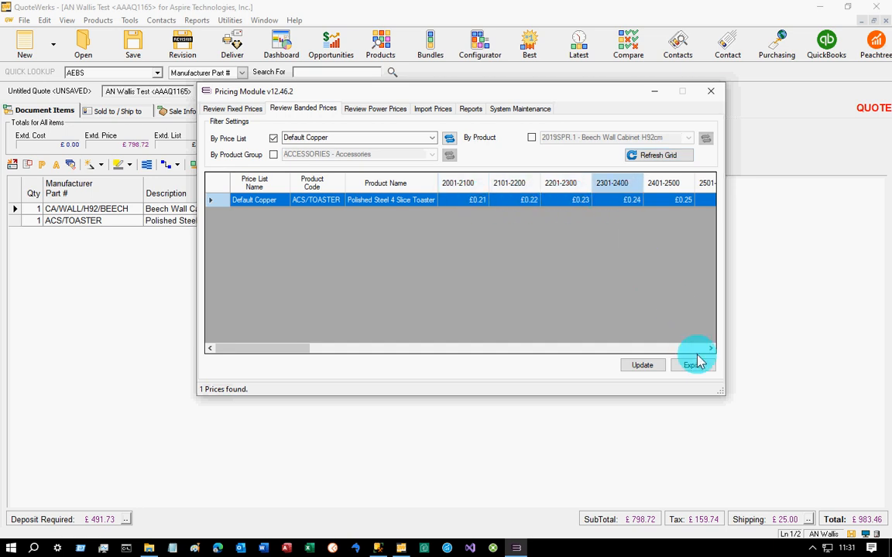
pyautogui.moveTo(706, 350); pyautogui.dragTo(710, 352)
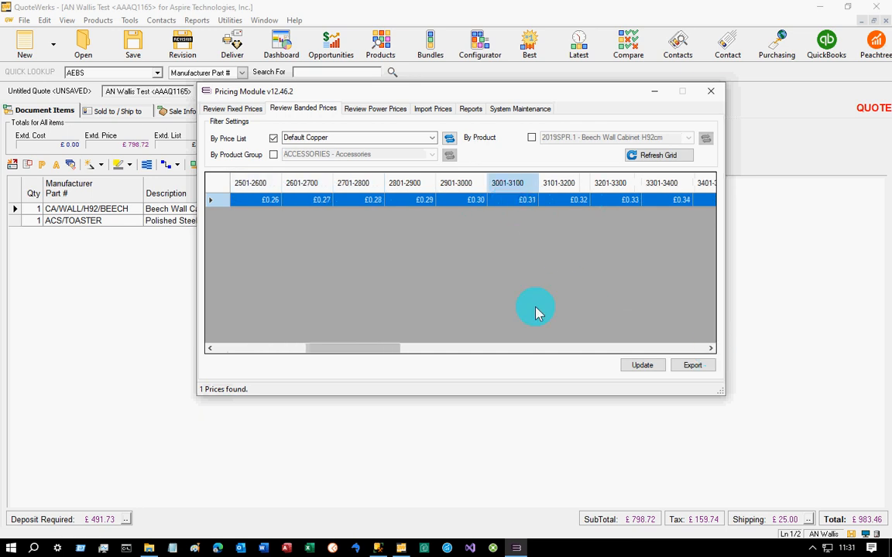
pyautogui.moveTo(711, 353); pyautogui.dragTo(711, 352)
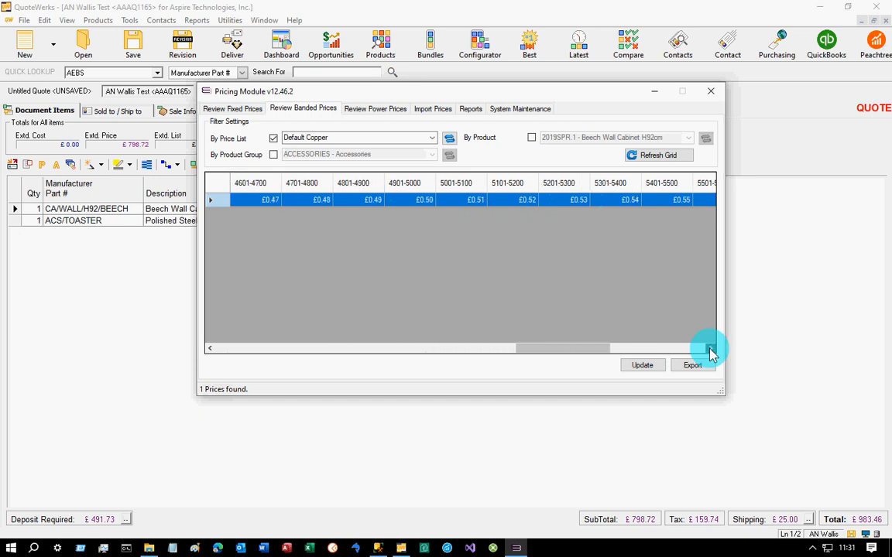
pyautogui.click(699, 354)
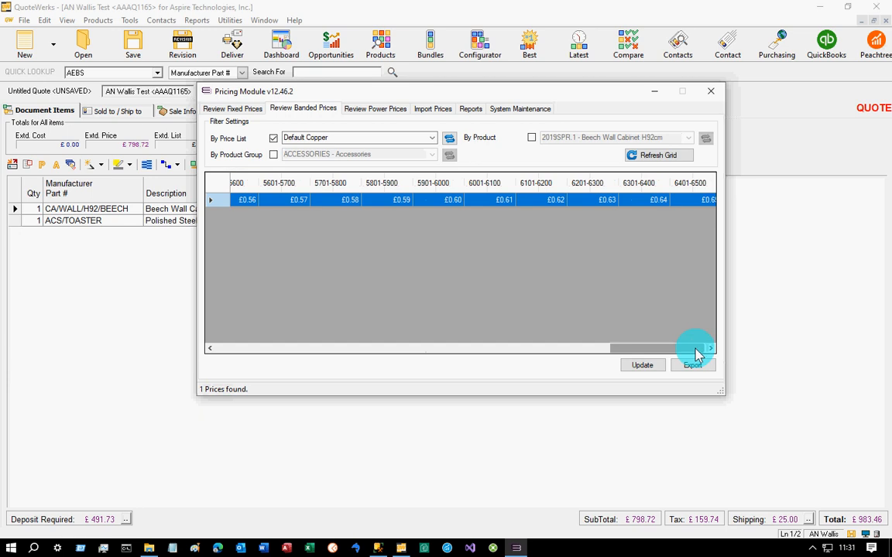
pyautogui.click(328, 203)
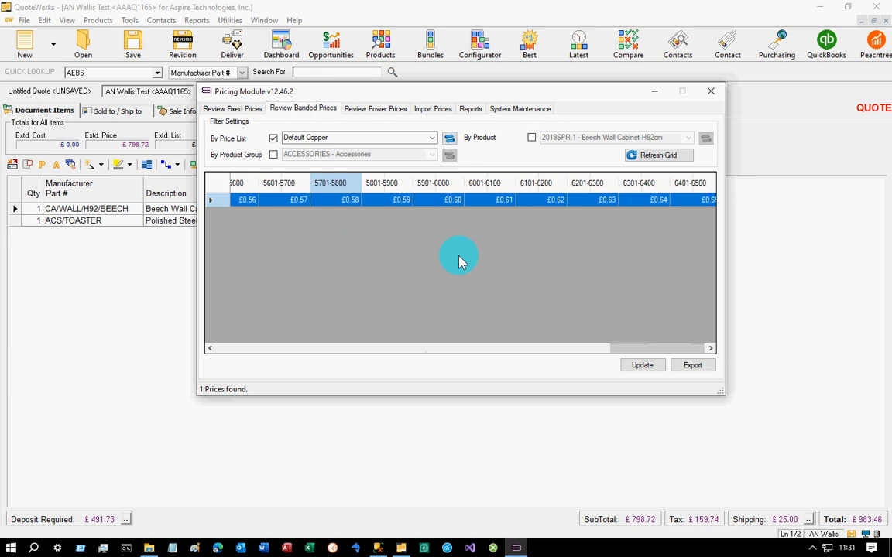
pyautogui.click(532, 204)
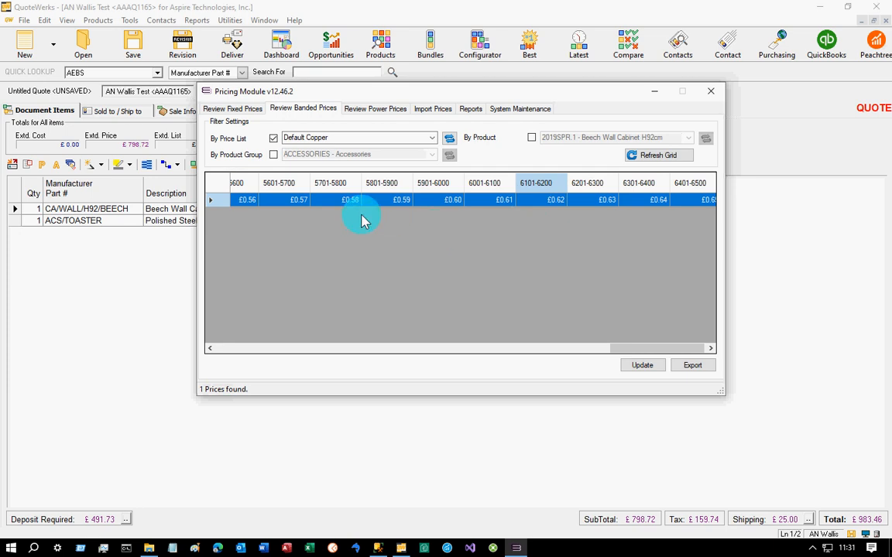
# - Review the power prices of the E T S Cable price list, including the Weight, Overs, PVC and Price Per Metre columns
pyautogui.click(367, 112)
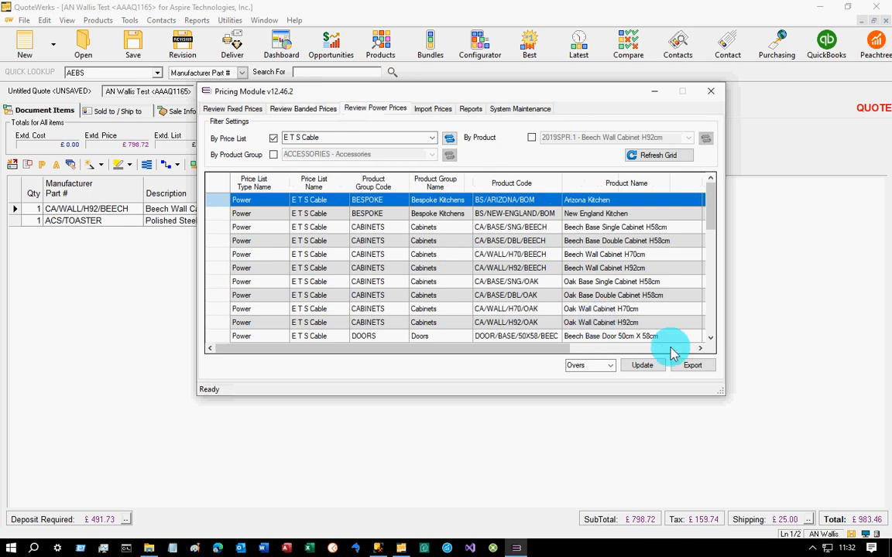
pyautogui.click(670, 349)
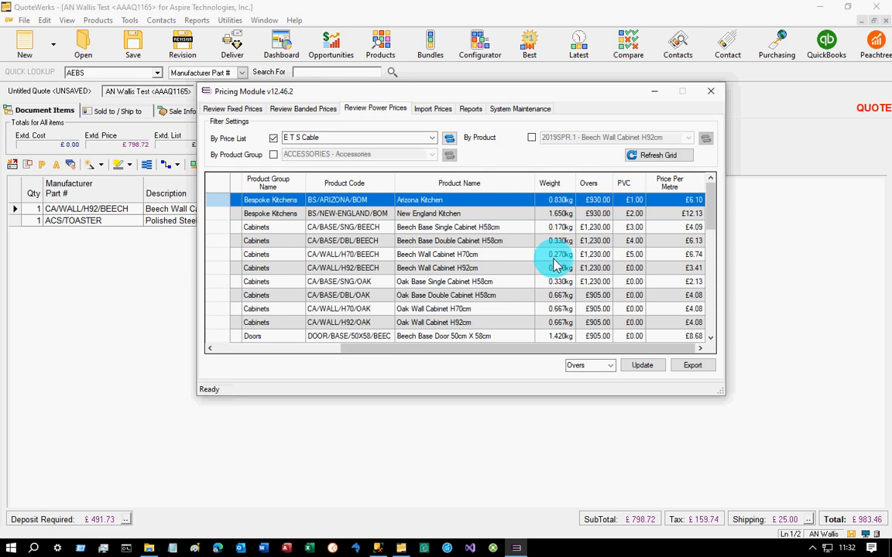
# - View the percent and pence options for bulk updating the Default Product fixed prices
pyautogui.click(246, 115)
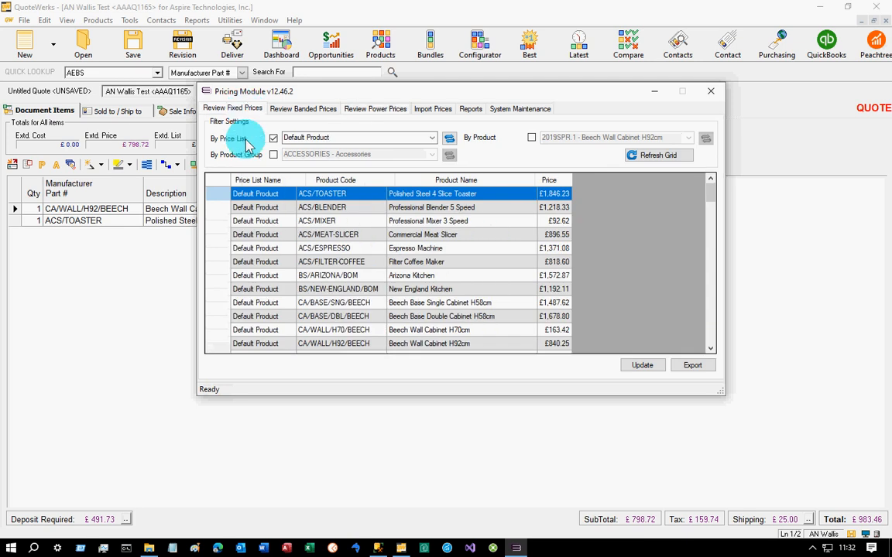
pyautogui.click(639, 366)
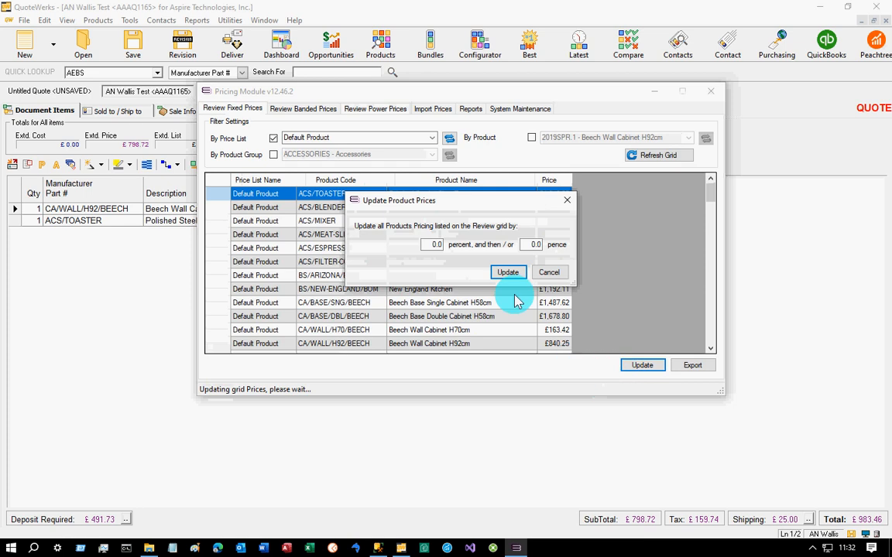
pyautogui.click(549, 272)
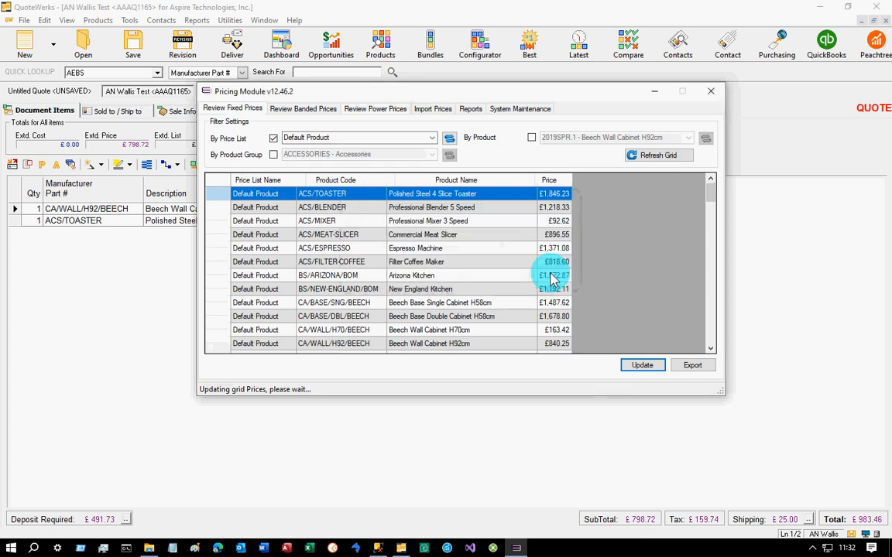
# - Filter the fixed prices by the DOORS - Doors product group instead of by price list
pyautogui.click(273, 154)
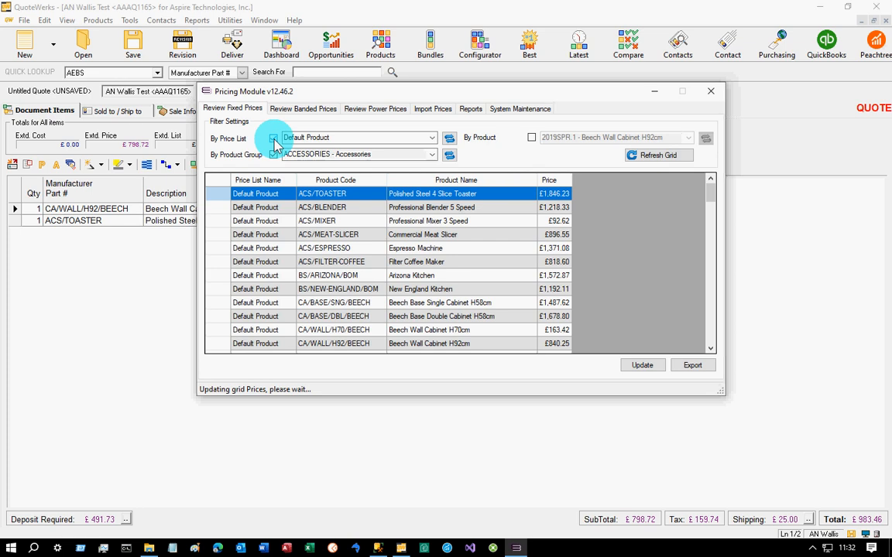
pyautogui.click(274, 138)
pyautogui.click(432, 154)
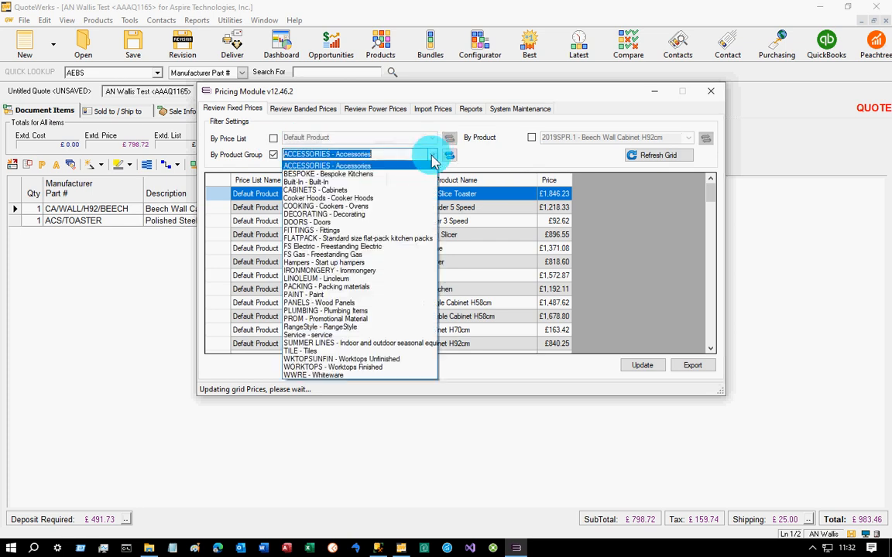
pyautogui.click(379, 222)
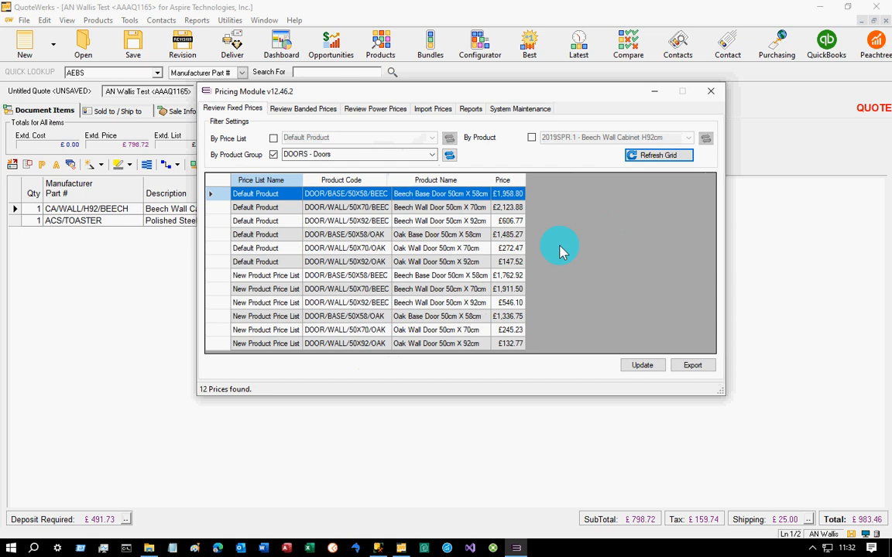
# - Bulk update all the listed Doors prices by 10 percent
pyautogui.click(640, 365)
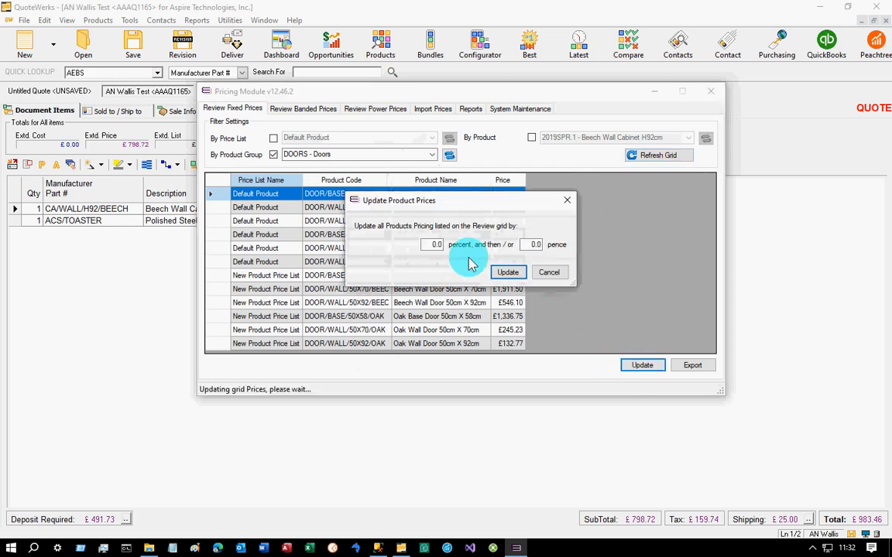
pyautogui.click(438, 246)
pyautogui.write('10')
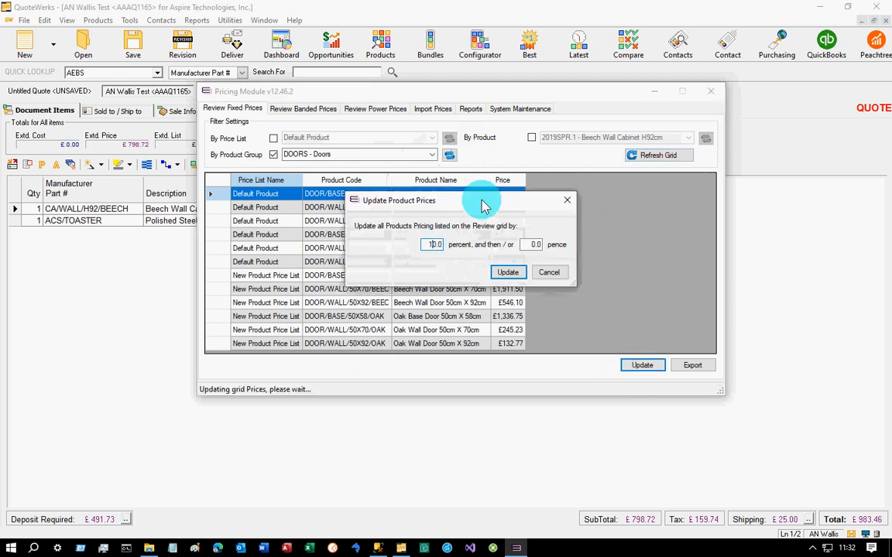
pyautogui.click(508, 273)
pyautogui.click(495, 324)
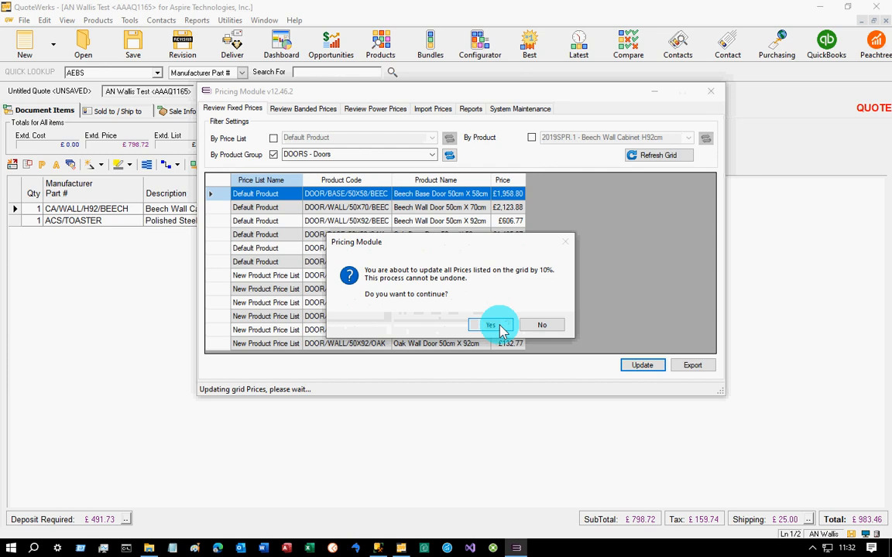
pyautogui.click(491, 324)
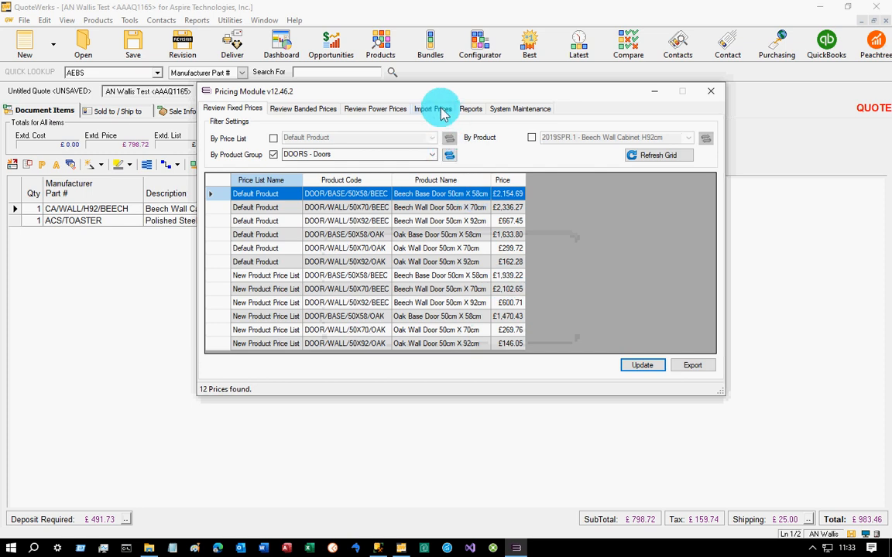
# - Export the listed Doors prices to test.csv on the Desktop, replacing the existing file
pyautogui.click(689, 365)
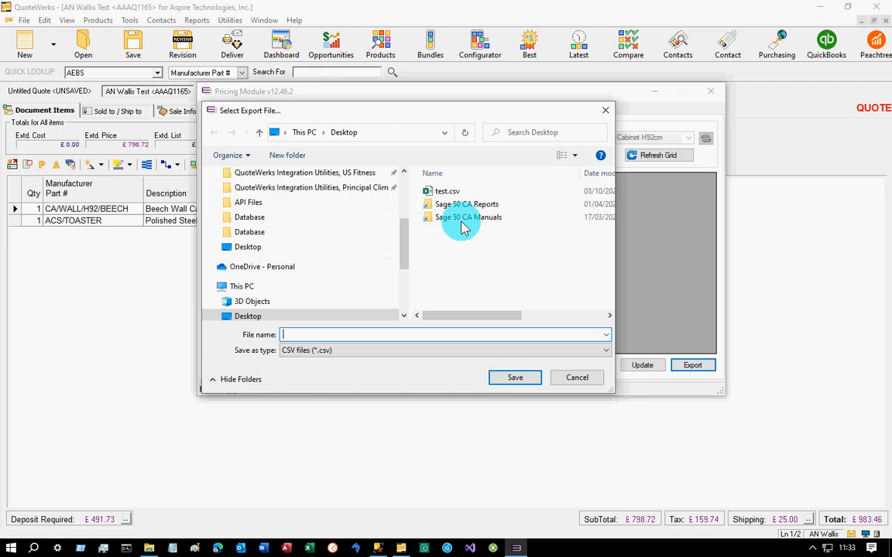
pyautogui.click(447, 189)
pyautogui.click(511, 378)
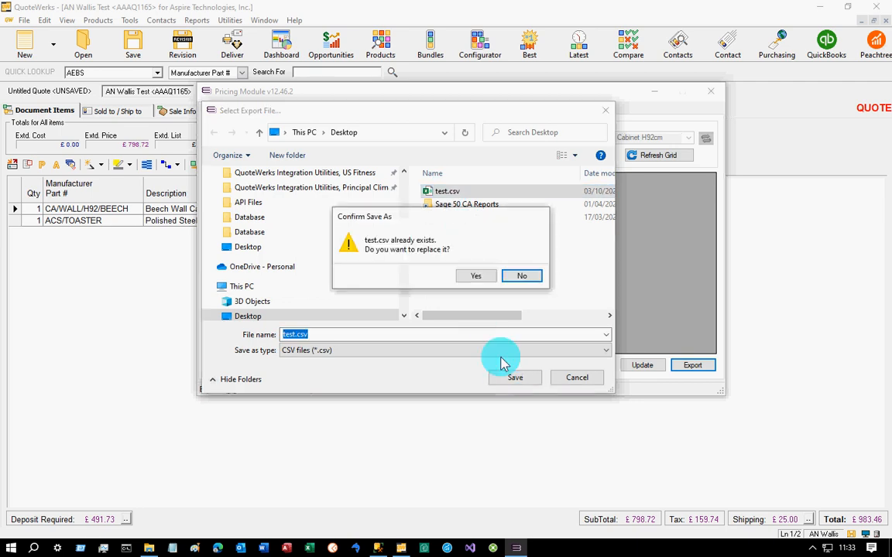
pyautogui.click(475, 276)
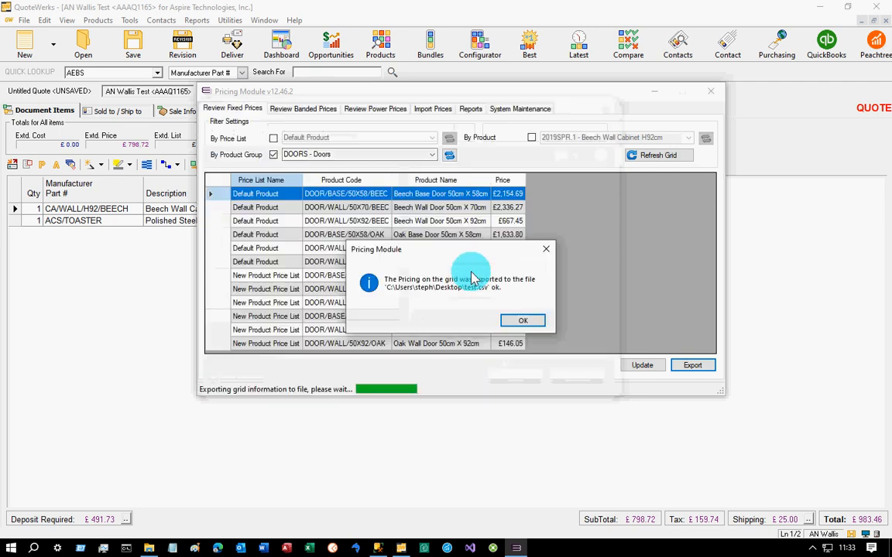
pyautogui.click(515, 321)
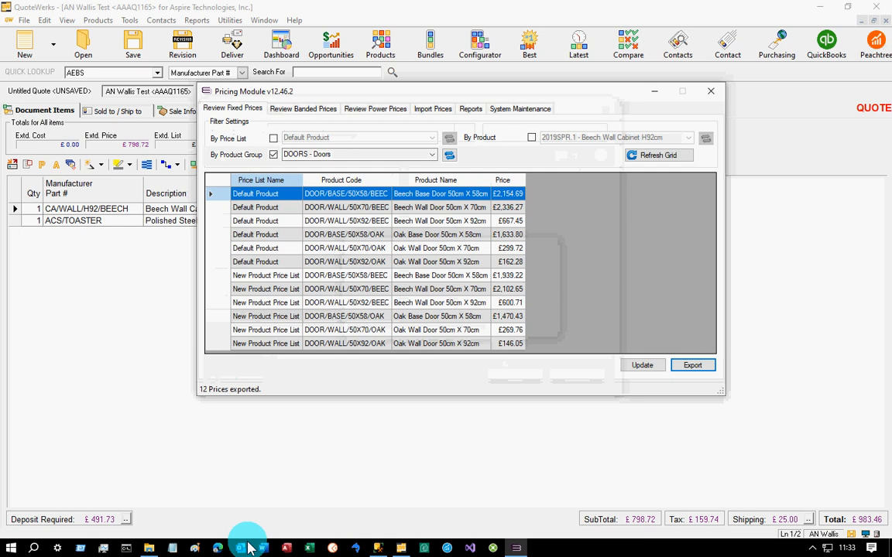
# - Open test.csv in Excel and set the prices in D2 to 230 and D3 to 2345
pyautogui.rightClick(310, 548)
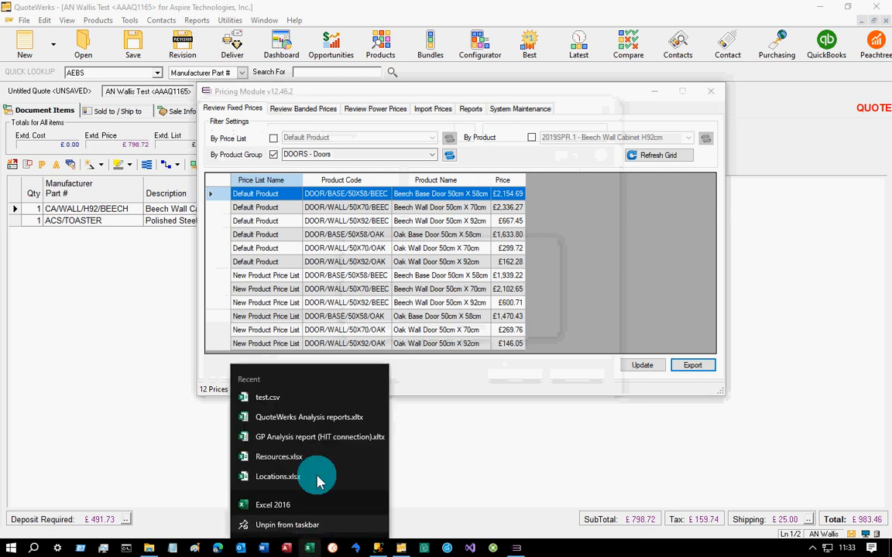
pyautogui.click(308, 398)
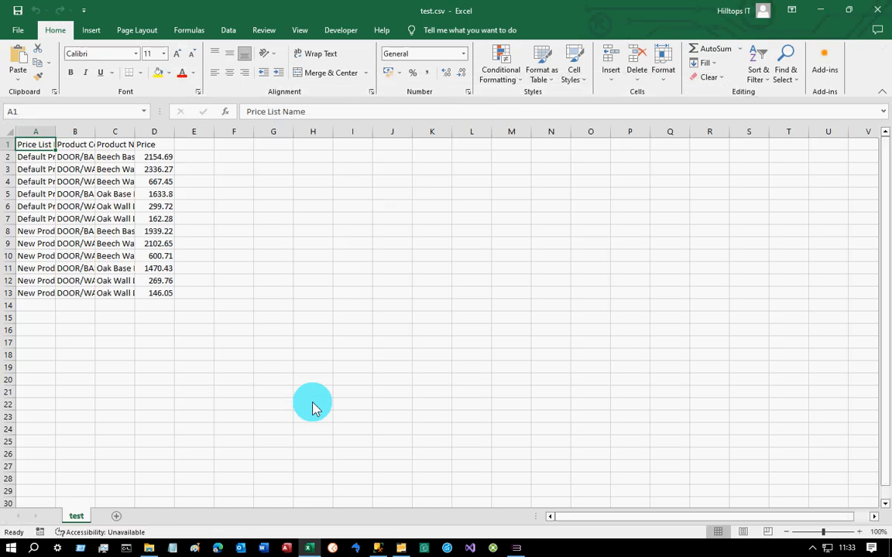
pyautogui.click(166, 158)
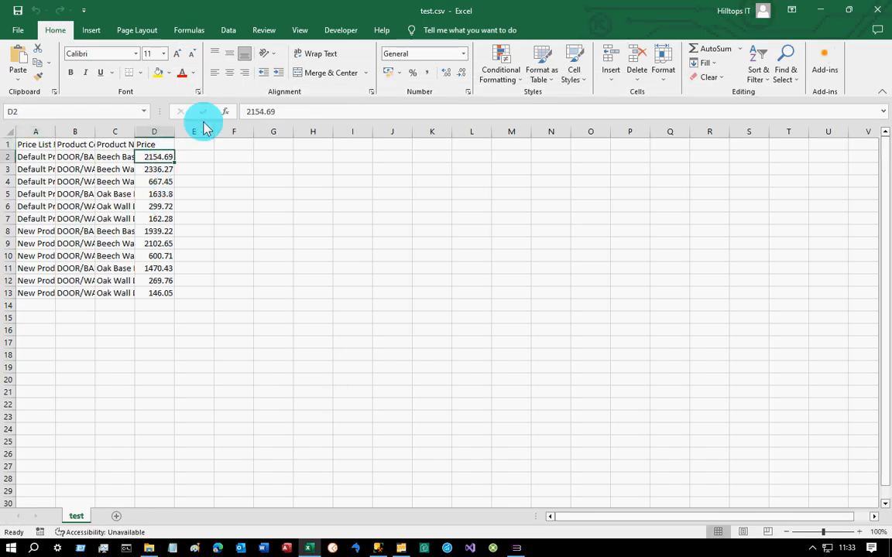
pyautogui.write('230')
pyautogui.press('Return')
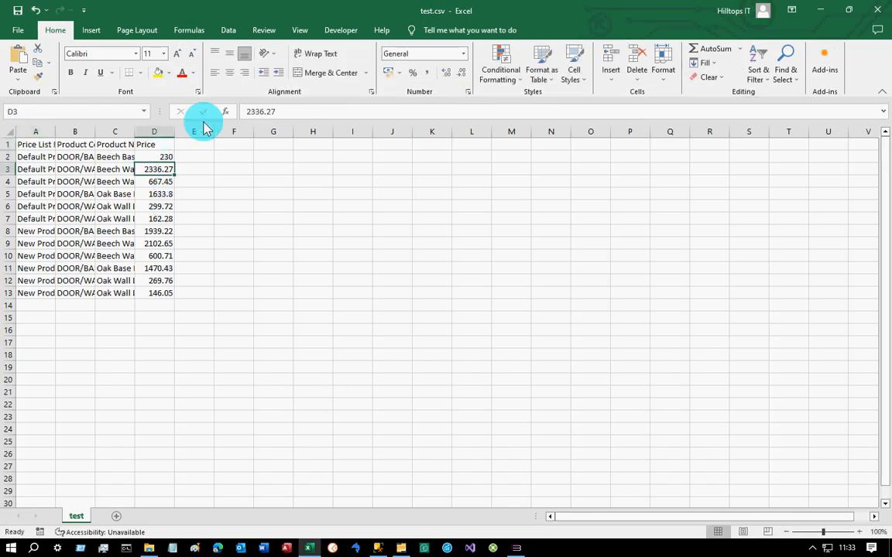
pyautogui.write('2345')
pyautogui.press('Return')
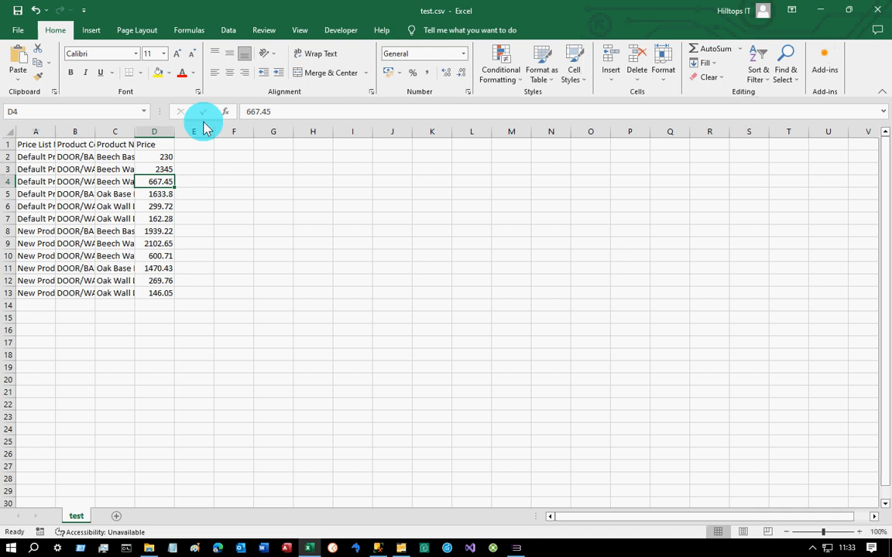
# - Save test.csv, keeping the CSV format, and close Excel to return to the Pricing Module
pyautogui.click(18, 12)
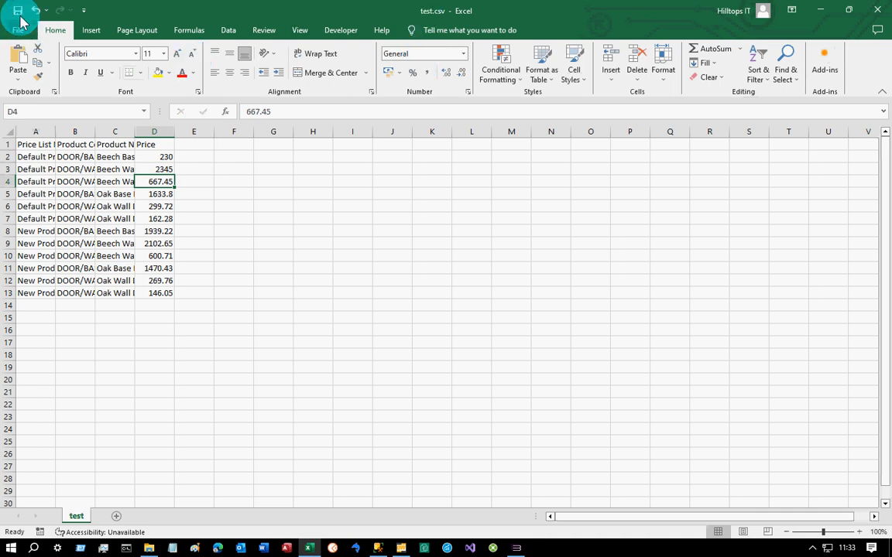
pyautogui.click(415, 313)
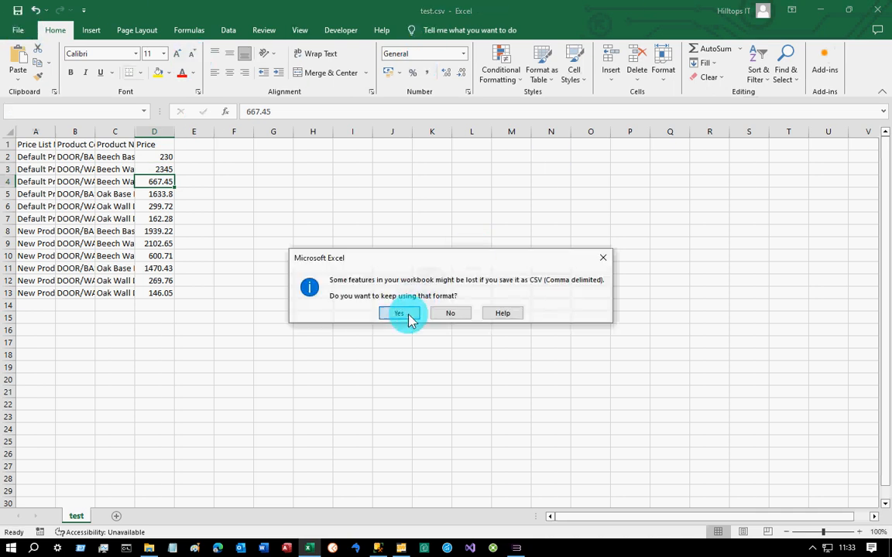
pyautogui.click(878, 13)
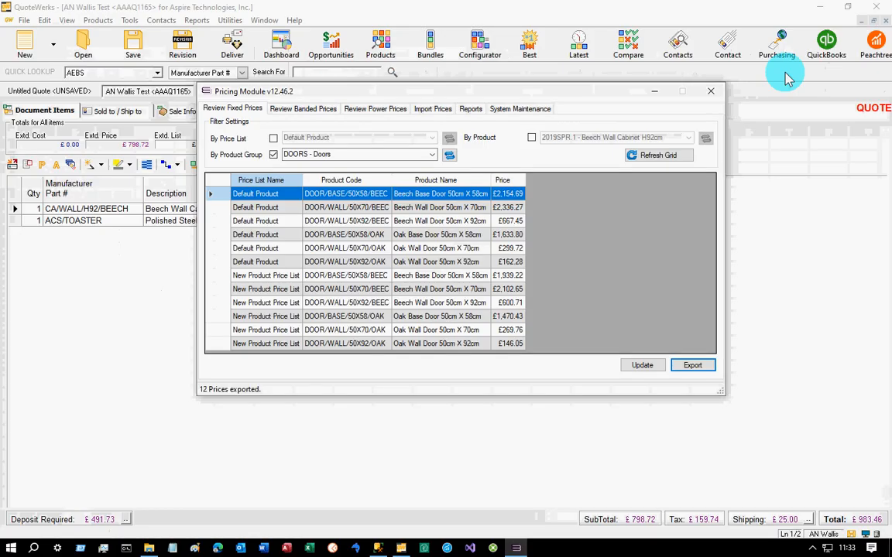
# - Load the prices from the Desktop file test.csv for import, using the Product price list type
pyautogui.click(439, 111)
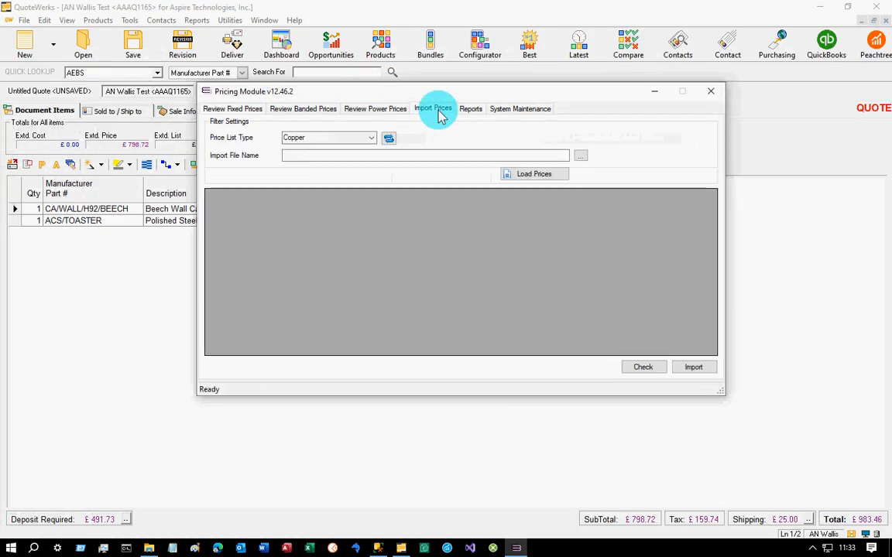
pyautogui.click(371, 137)
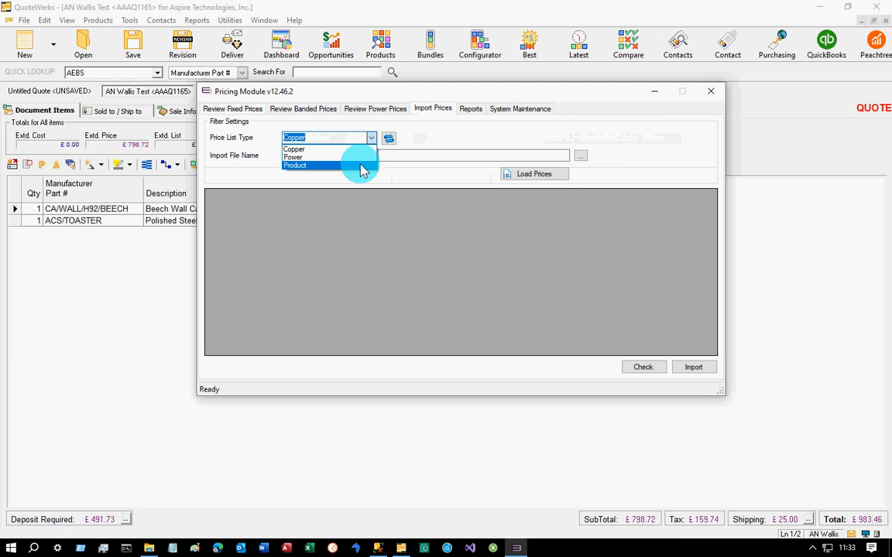
pyautogui.click(361, 166)
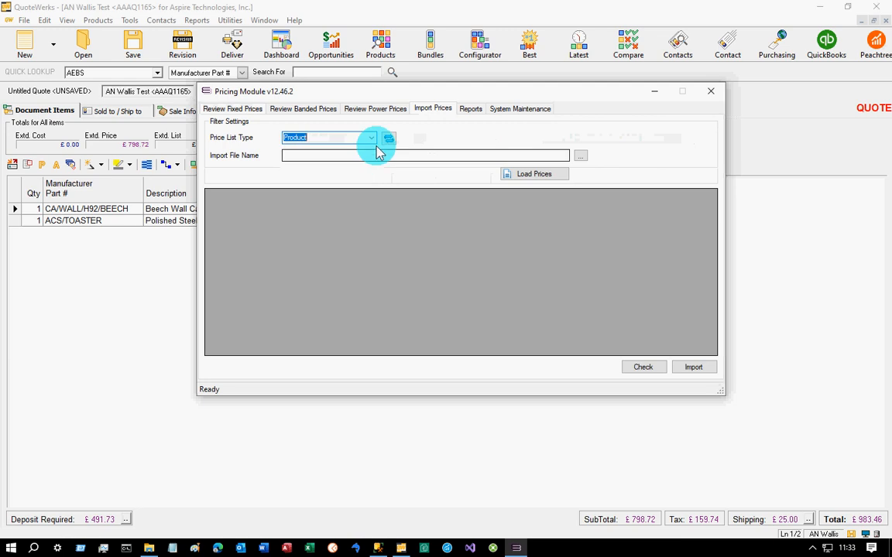
pyautogui.click(582, 157)
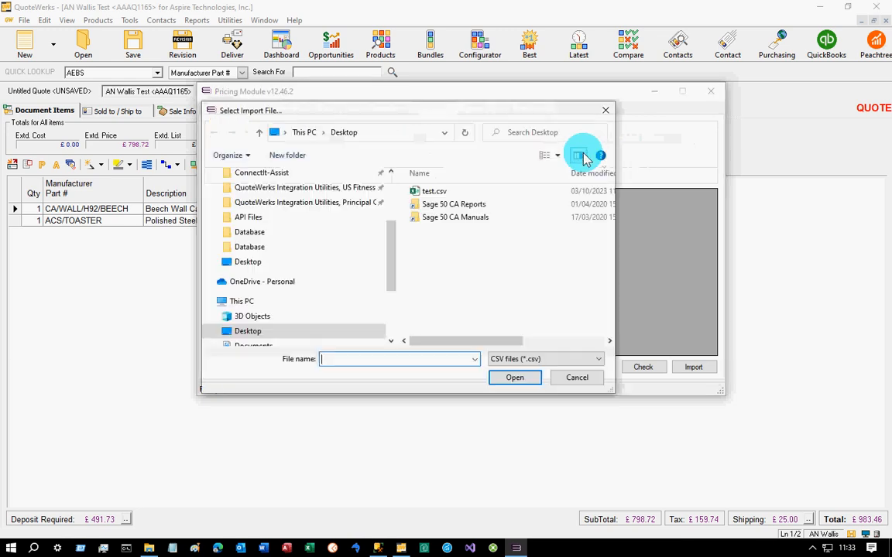
pyautogui.doubleClick(448, 191)
pyautogui.click(524, 174)
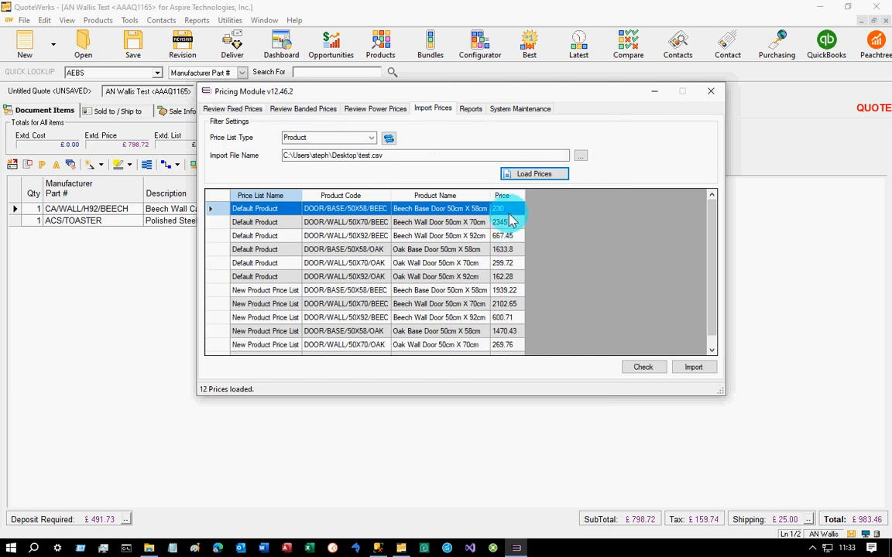
# - Check the loaded prices and import them into the Pricing database, replacing the current price list information
pyautogui.click(641, 372)
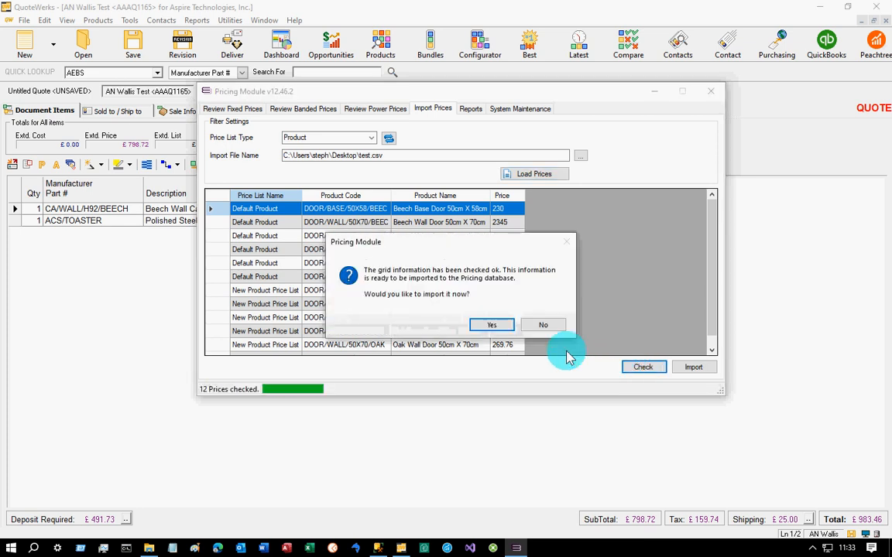
pyautogui.click(503, 326)
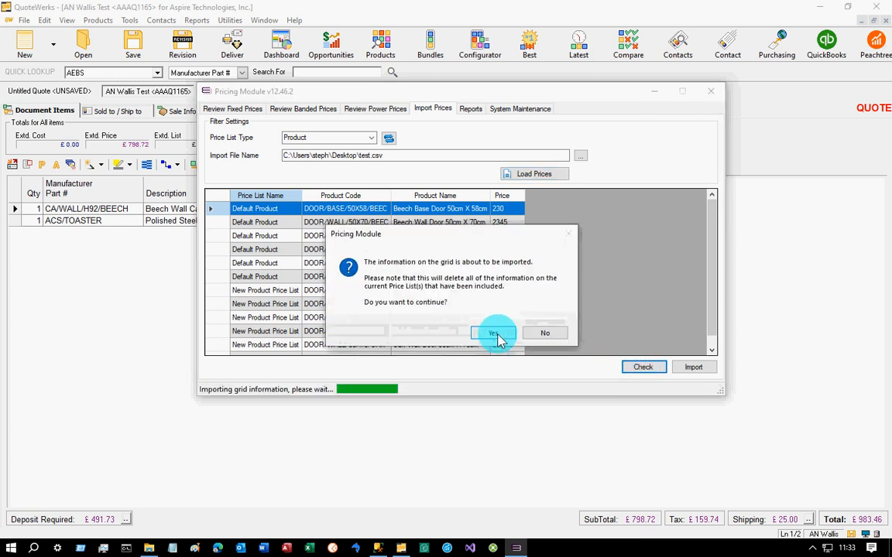
pyautogui.click(501, 320)
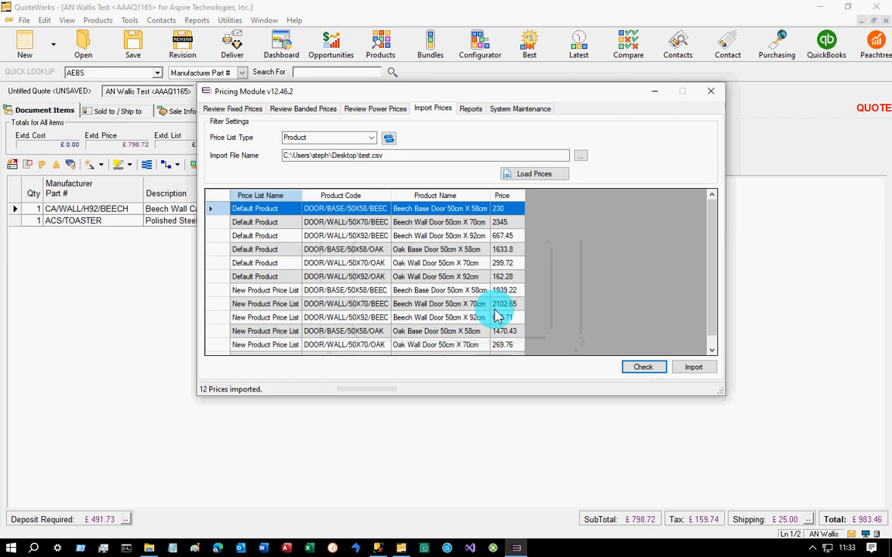
# - Refresh the fixed prices of the Doors group and check the first two Default Product door prices
pyautogui.click(217, 110)
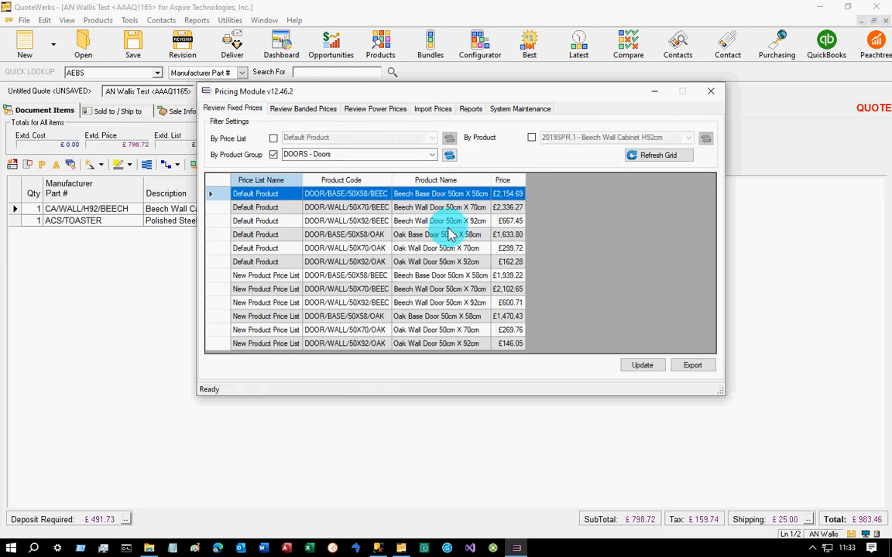
pyautogui.click(656, 155)
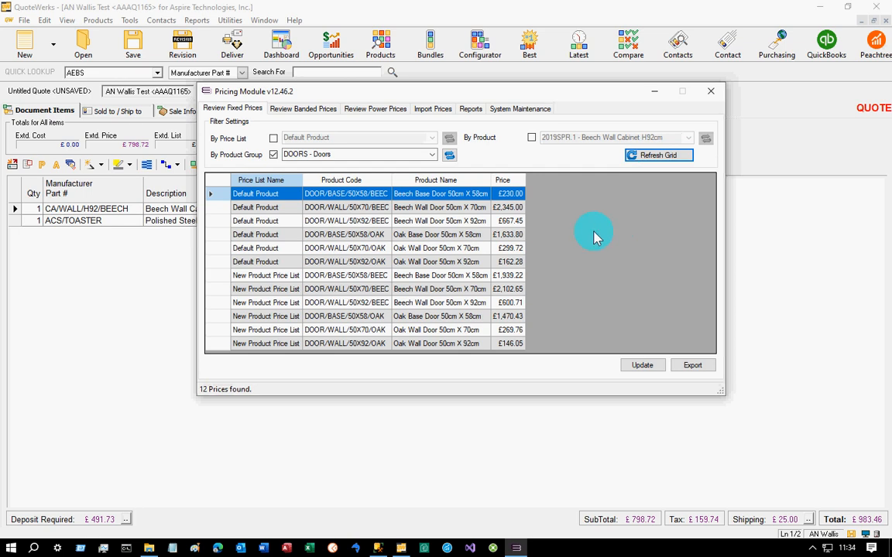
pyautogui.click(511, 206)
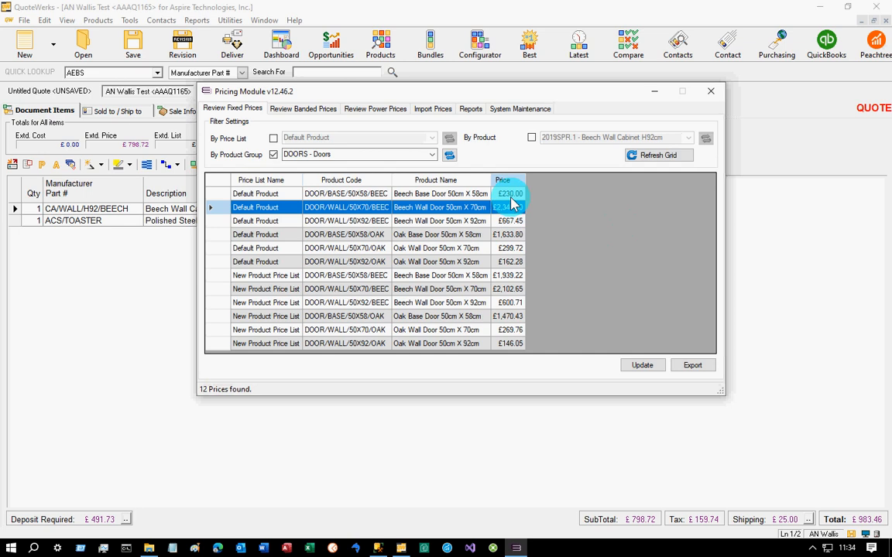
pyautogui.click(511, 196)
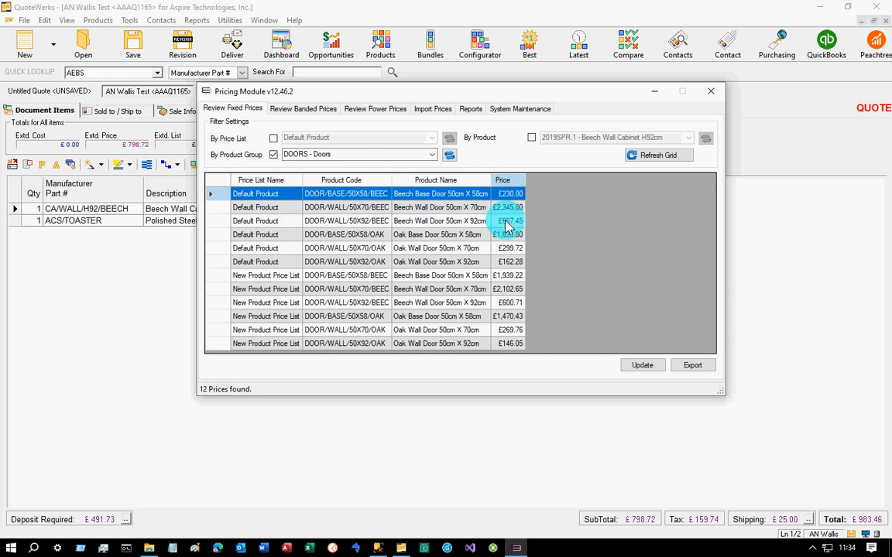
# - List the customer price lists of type Product in System Maintenance and examine which price list each customer is assigned
pyautogui.click(517, 111)
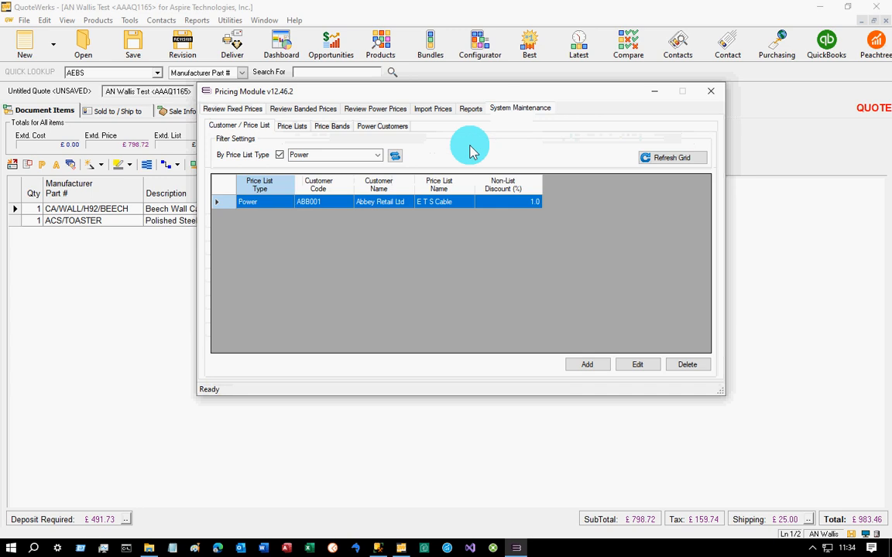
pyautogui.click(380, 156)
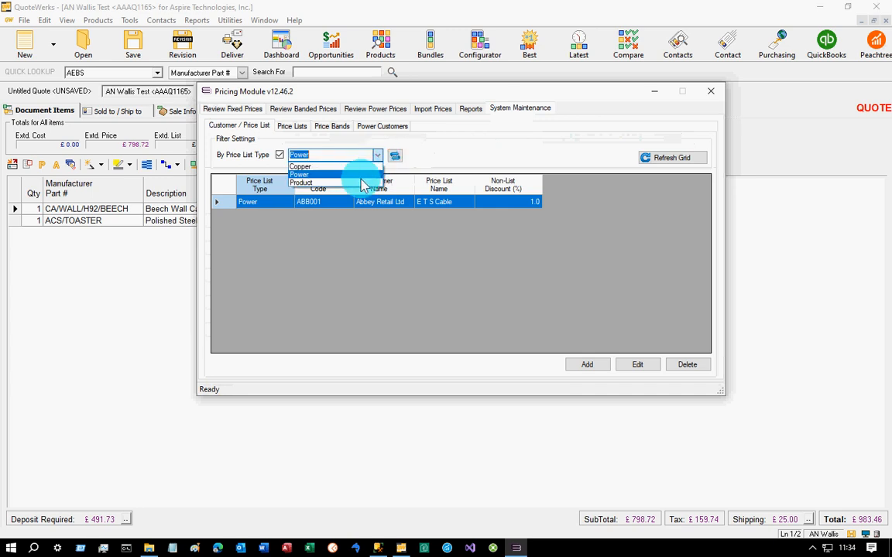
pyautogui.click(360, 188)
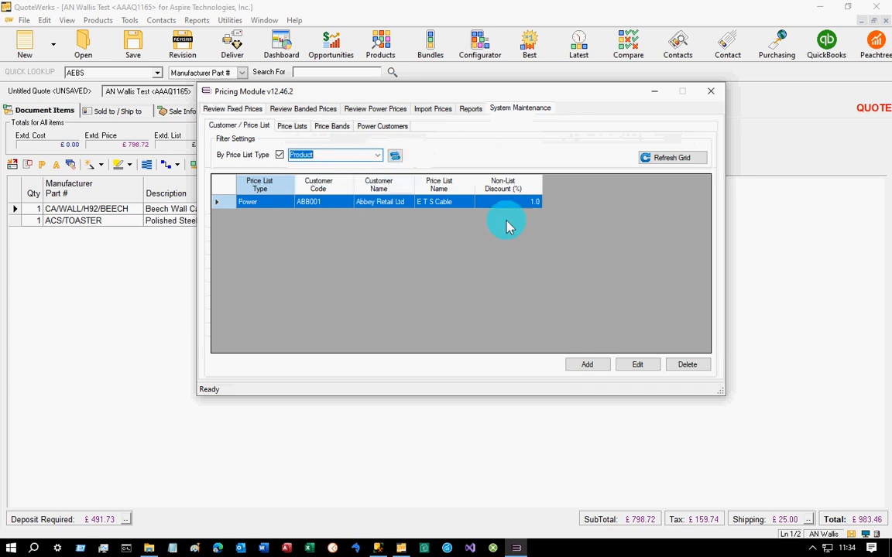
pyautogui.click(658, 160)
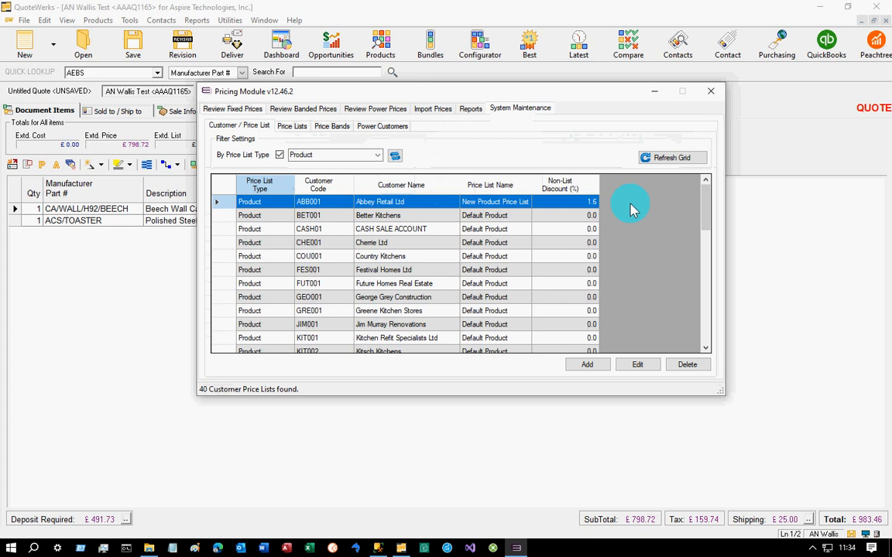
pyautogui.click(398, 217)
pyautogui.click(400, 231)
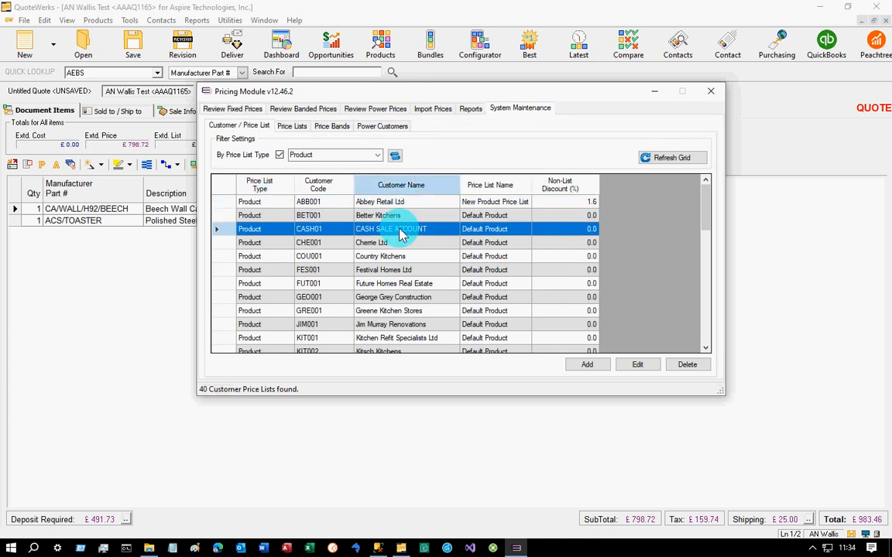
pyautogui.click(494, 204)
pyautogui.click(496, 214)
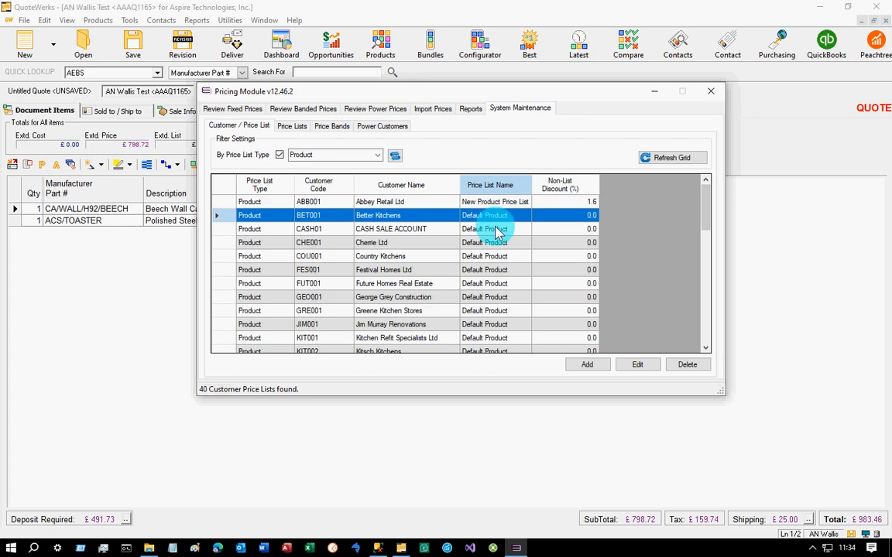
pyautogui.click(497, 230)
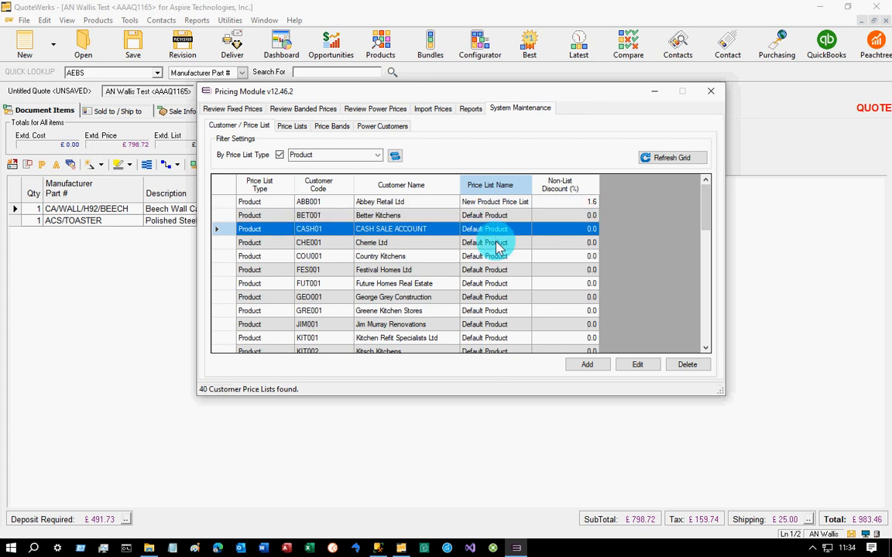